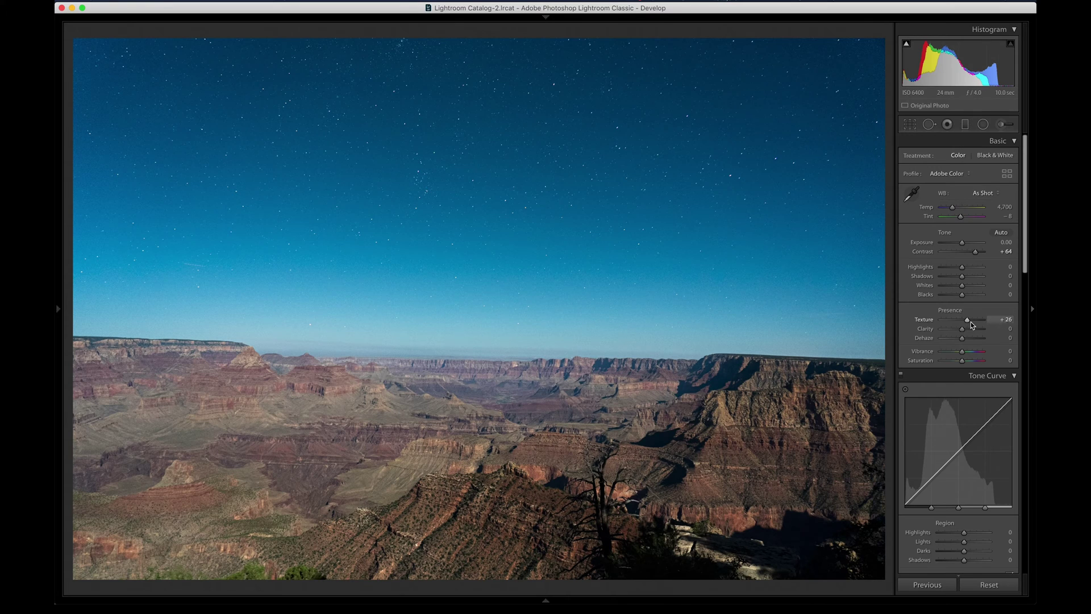
Set the photo's Texture to +50 and Clarity to +27.
left_click_drag(969, 322, 973, 322)
mouse_move(962, 329)
left_mouse_down()
mouse_move(982, 333)
mouse_move(950, 332)
mouse_move(970, 334)
left_mouse_up()
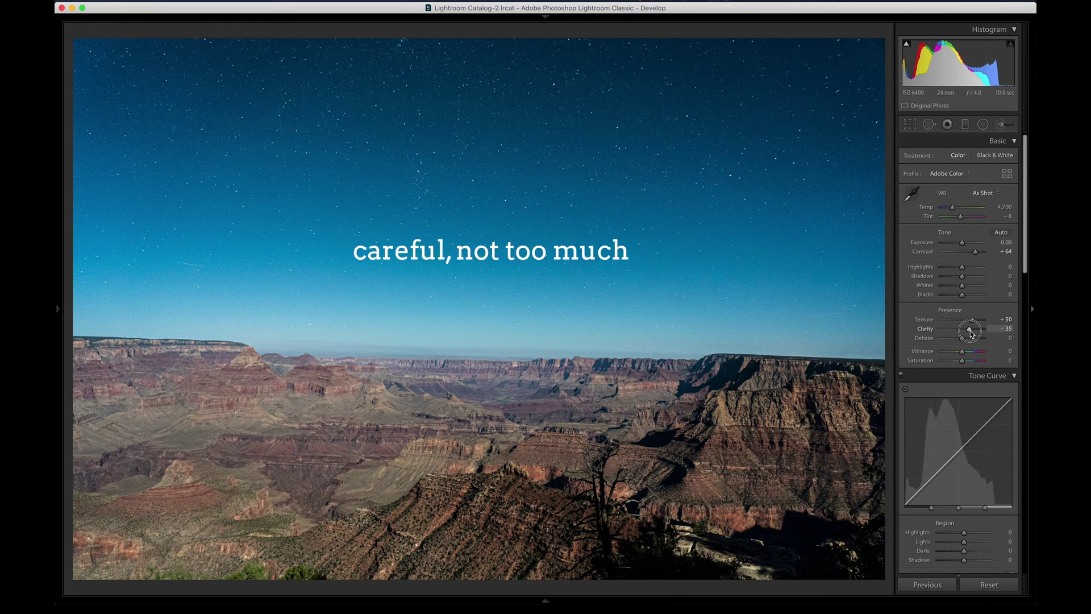
left_click_drag(970, 333, 971, 333)
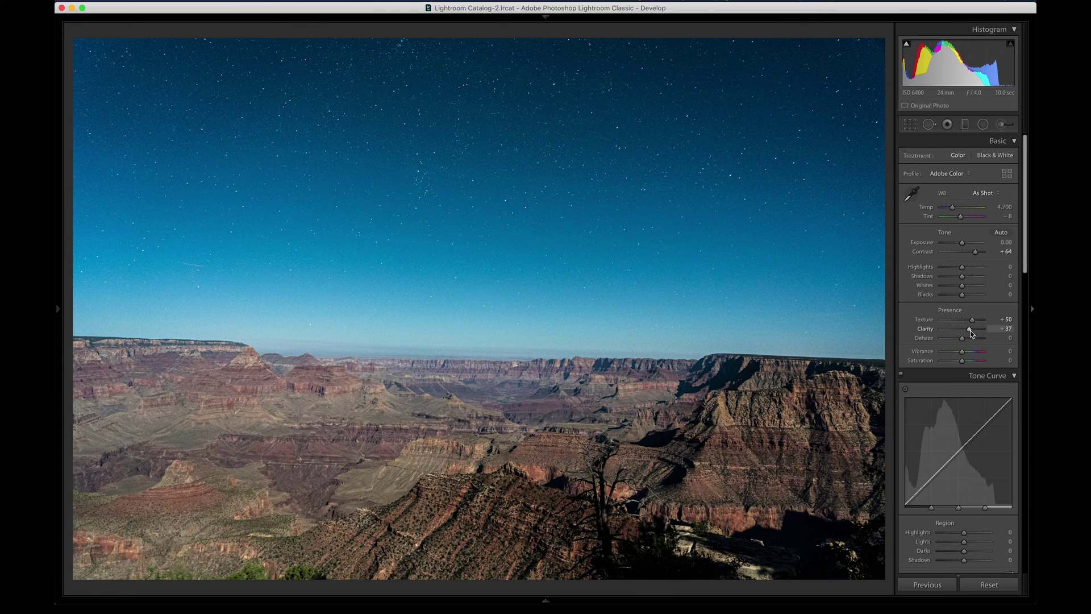
left_click_drag(971, 333, 970, 334)
Set Dehaze to +13, try a strong Vibrance of +81, and settle Vibrance at +2.
mouse_move(963, 337)
left_mouse_down()
mouse_move(988, 342)
mouse_move(966, 342)
mouse_move(978, 352)
left_mouse_up()
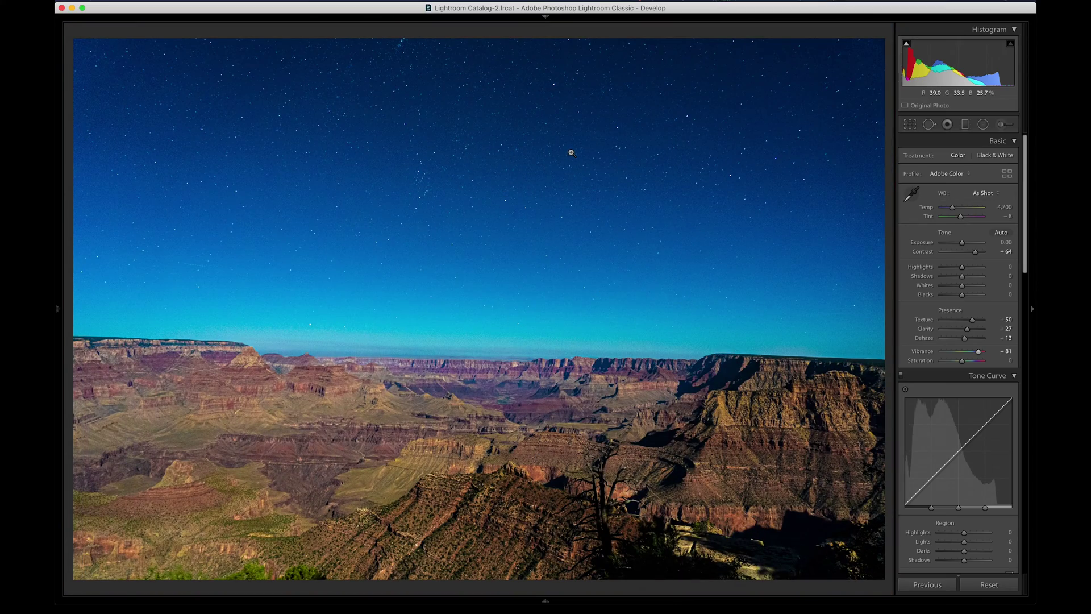
left_click_drag(549, 158, 540, 190)
left_click_drag(978, 354, 960, 354)
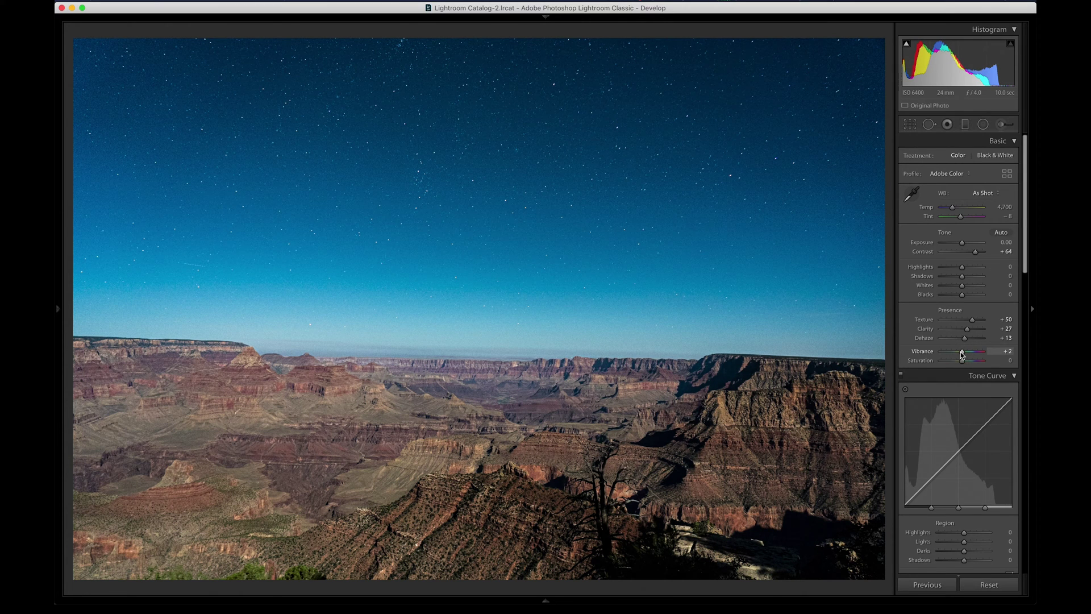
Turn on Remove Chromatic Aberration in the lens corrections, comparing the zoomed-in stars with it off and on.
scroll(946, 398, "down", 10)
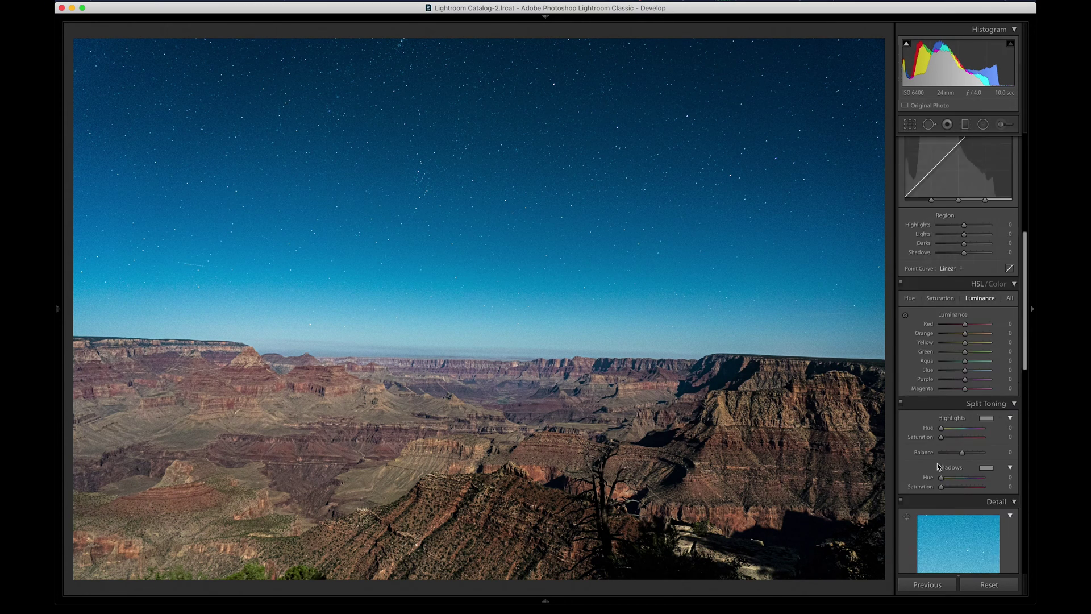
left_click(932, 427)
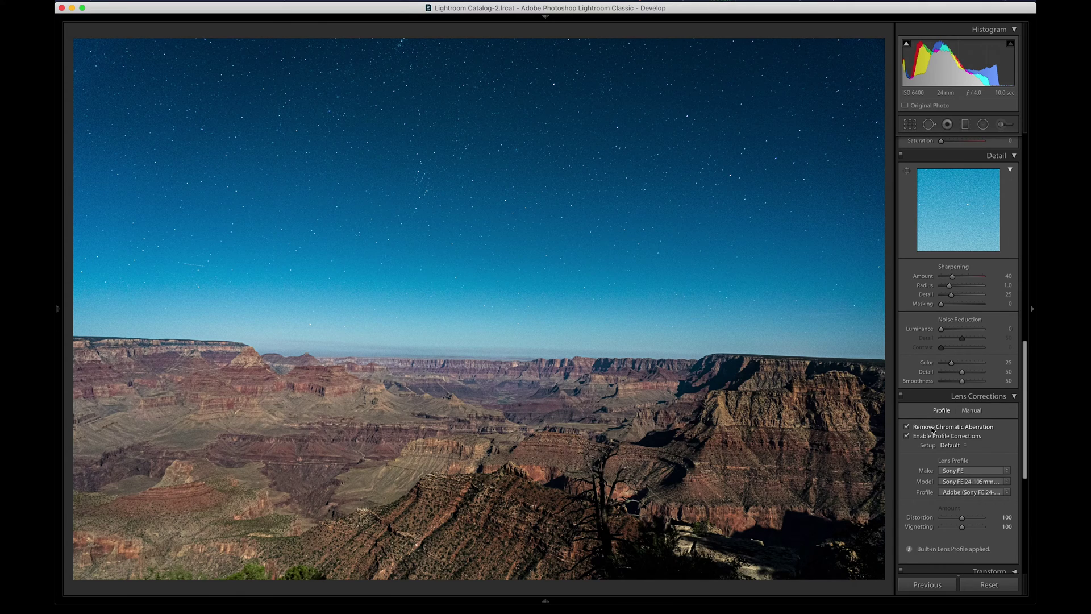
key("z")
left_click(924, 427)
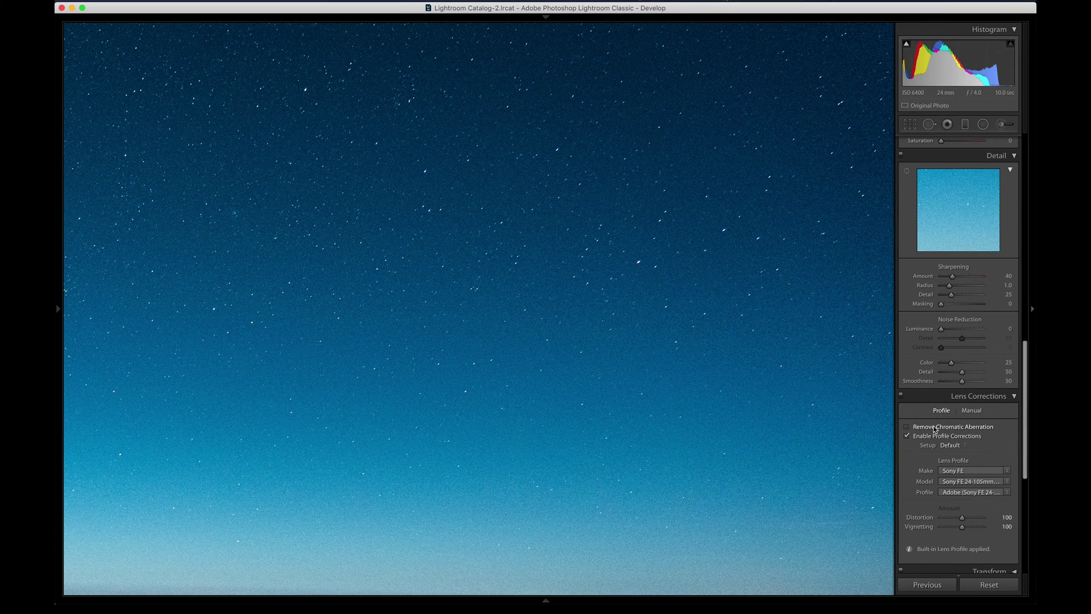
left_click(934, 429)
left_click(708, 497)
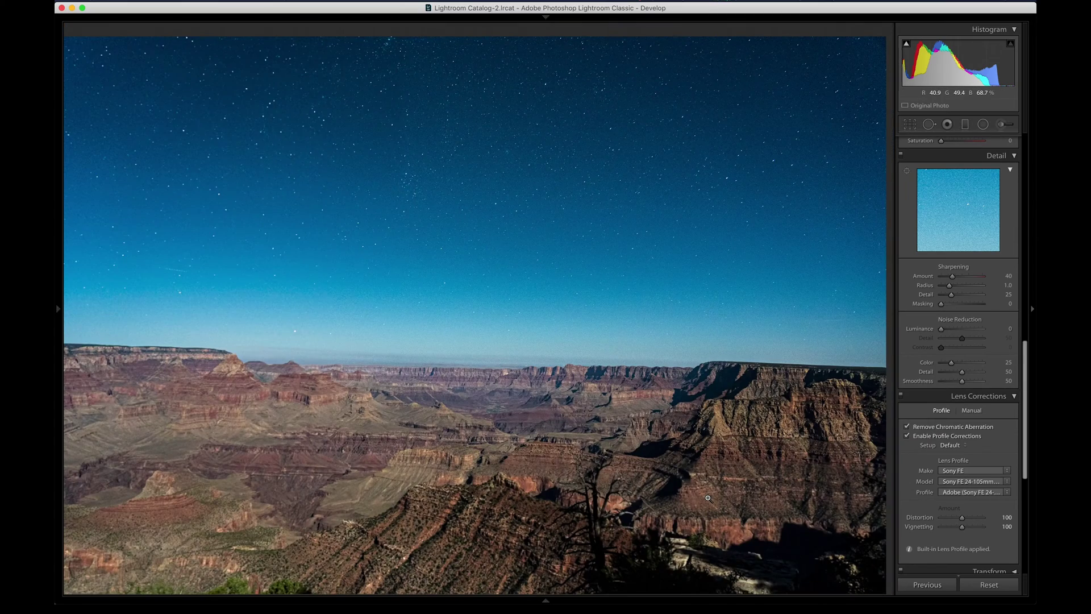
Straighten the horizon with Crop & Straighten, fine-tuning a small negative angle below one degree, and apply the crop.
left_click(910, 124)
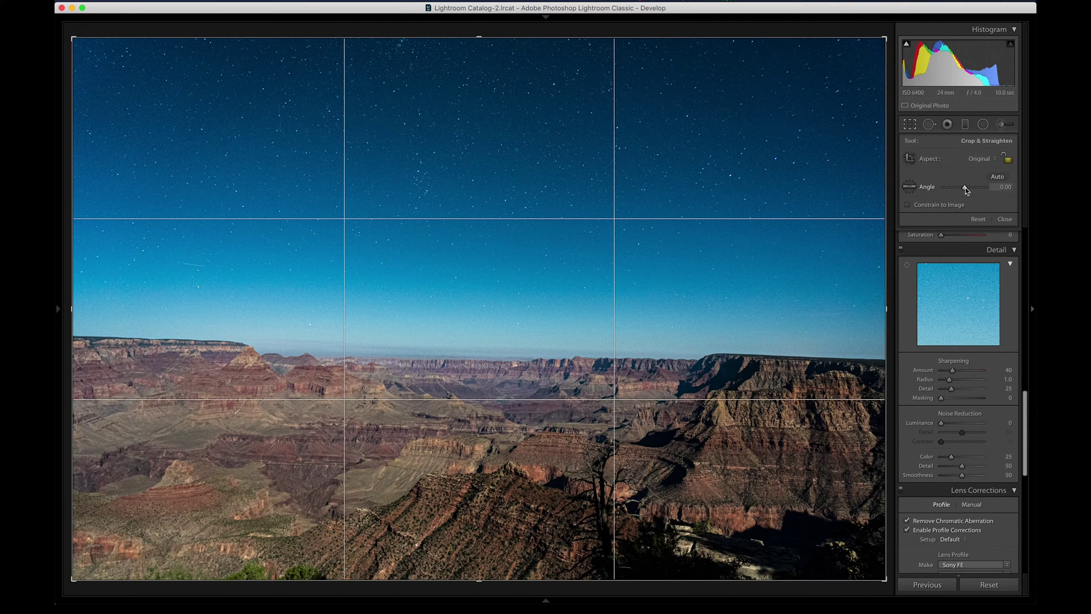
left_click_drag(966, 189, 966, 189)
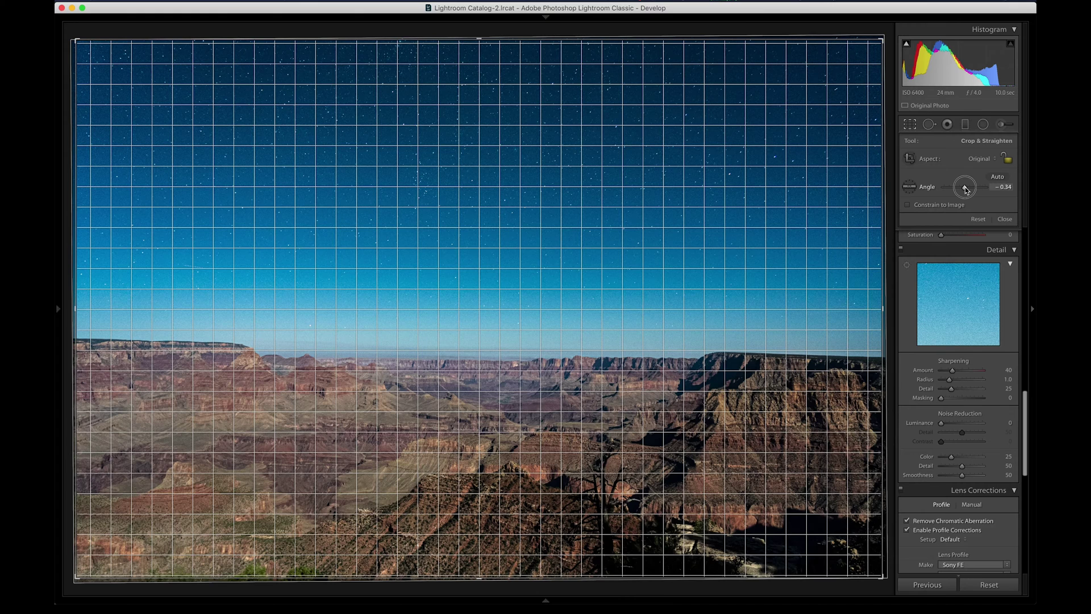
left_click_drag(965, 189, 965, 190)
key("Return")
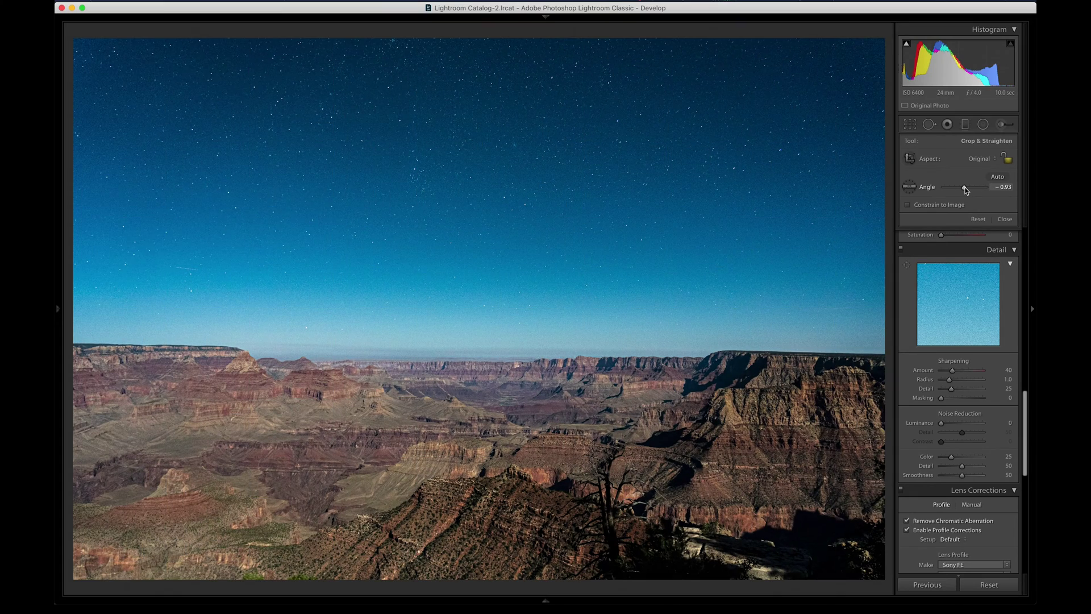
left_click(909, 124)
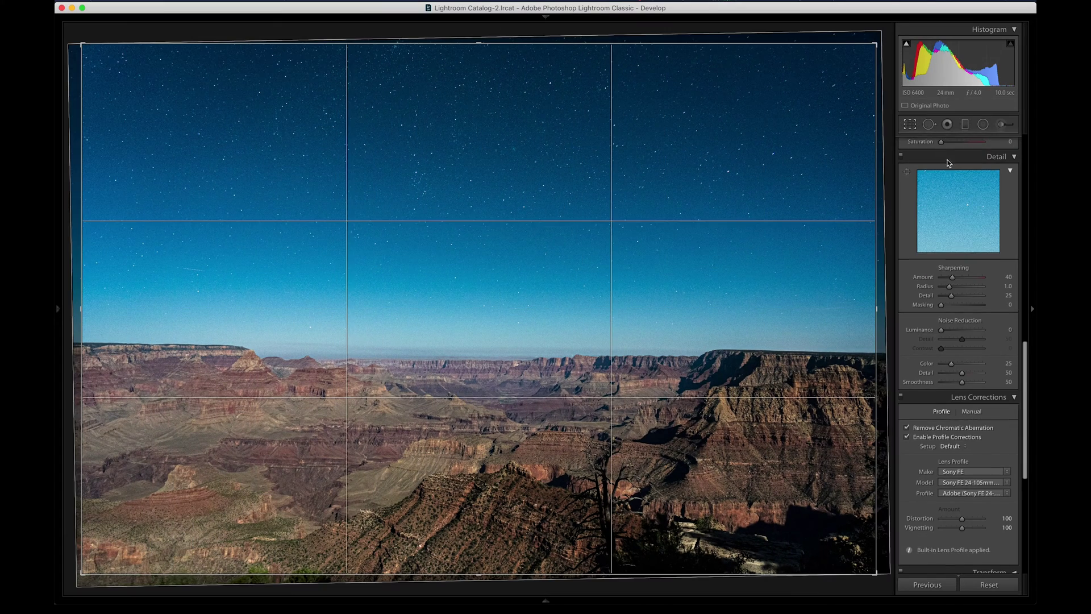
left_click_drag(1005, 187, 1005, 187)
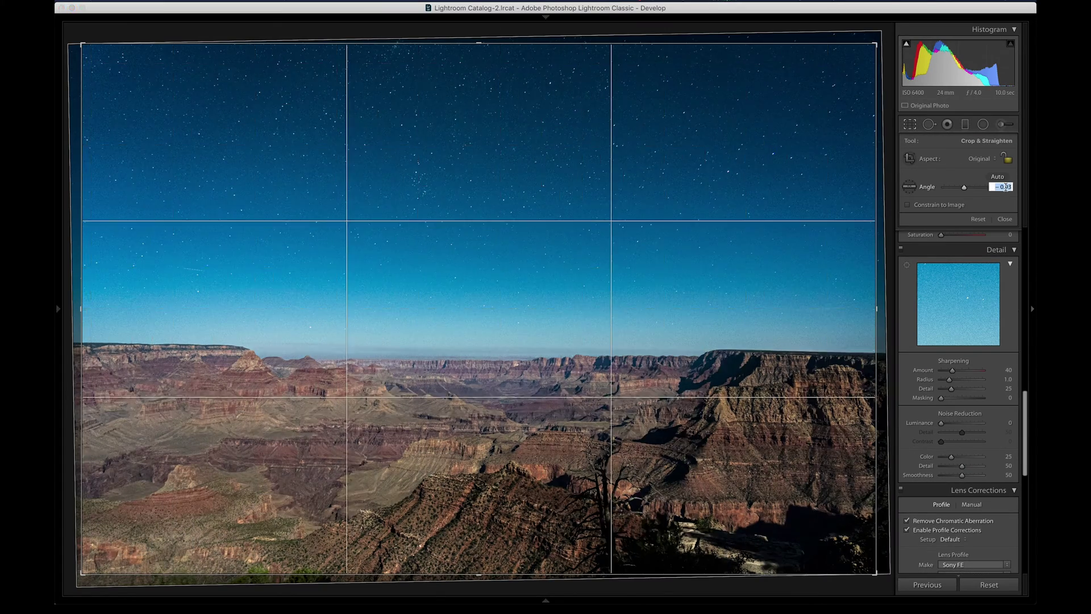
key("Return")
key("Return")
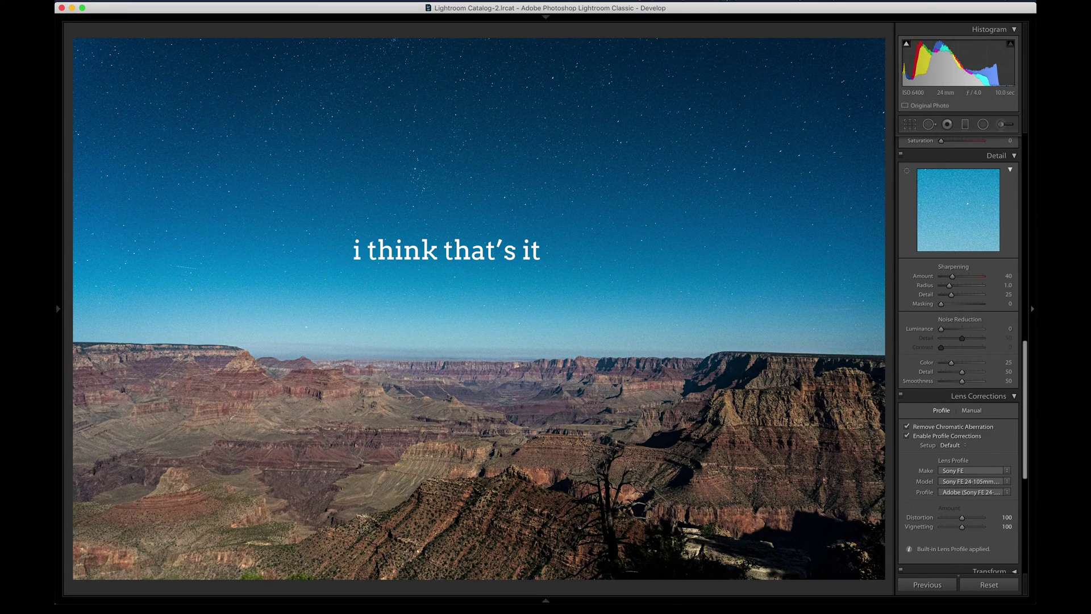
Set Shadows to +35 and reduce Texture to +29, checking the rock and sky up close.
scroll(964, 281, "up", 10)
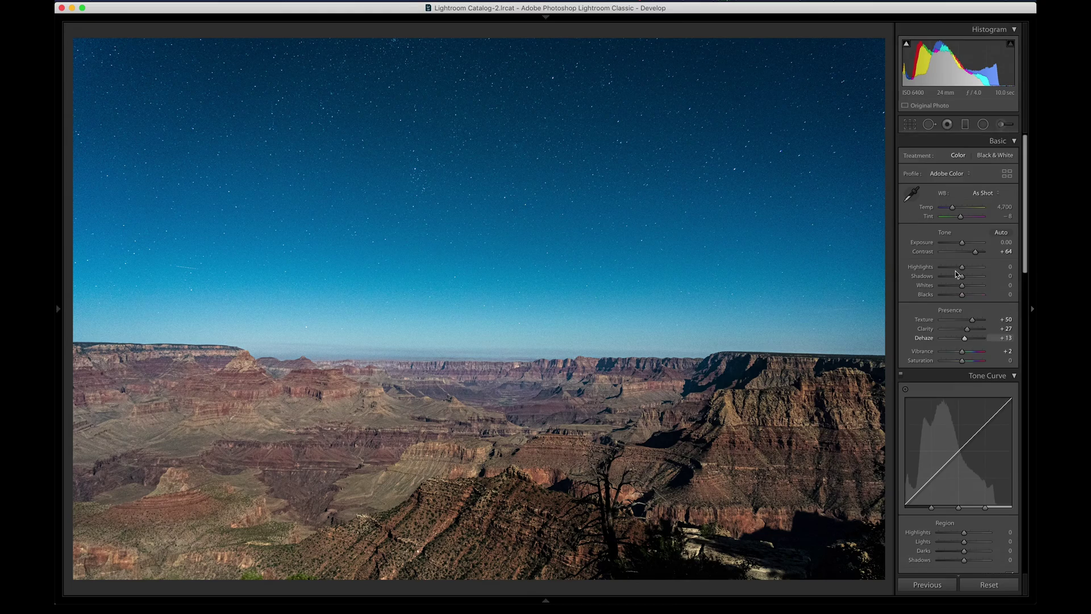
mouse_move(964, 280)
left_mouse_down()
mouse_move(955, 280)
mouse_move(971, 279)
left_mouse_up()
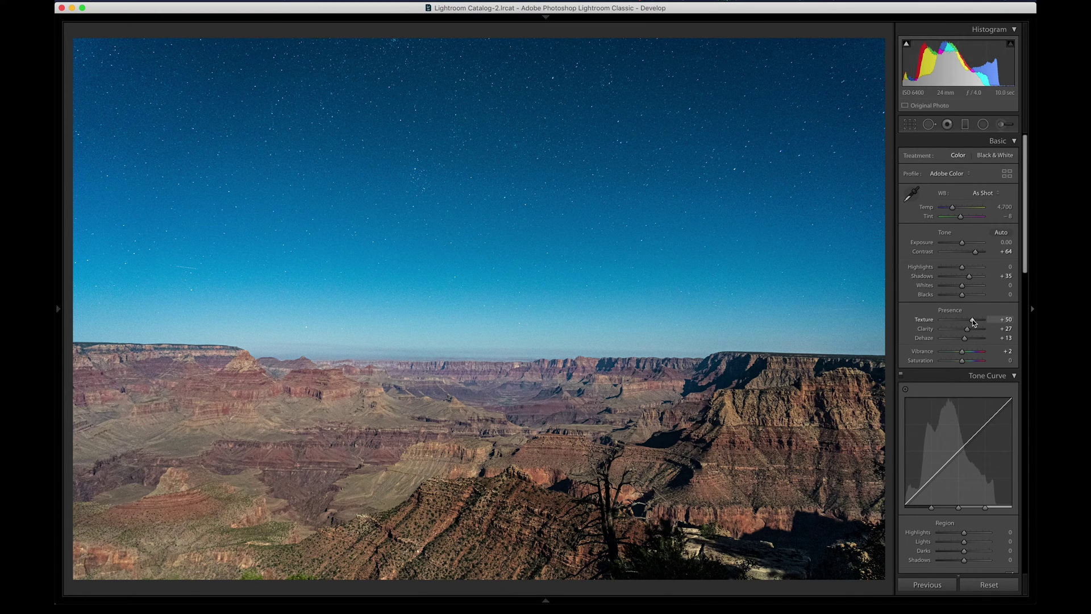
left_click_drag(972, 320, 966, 322)
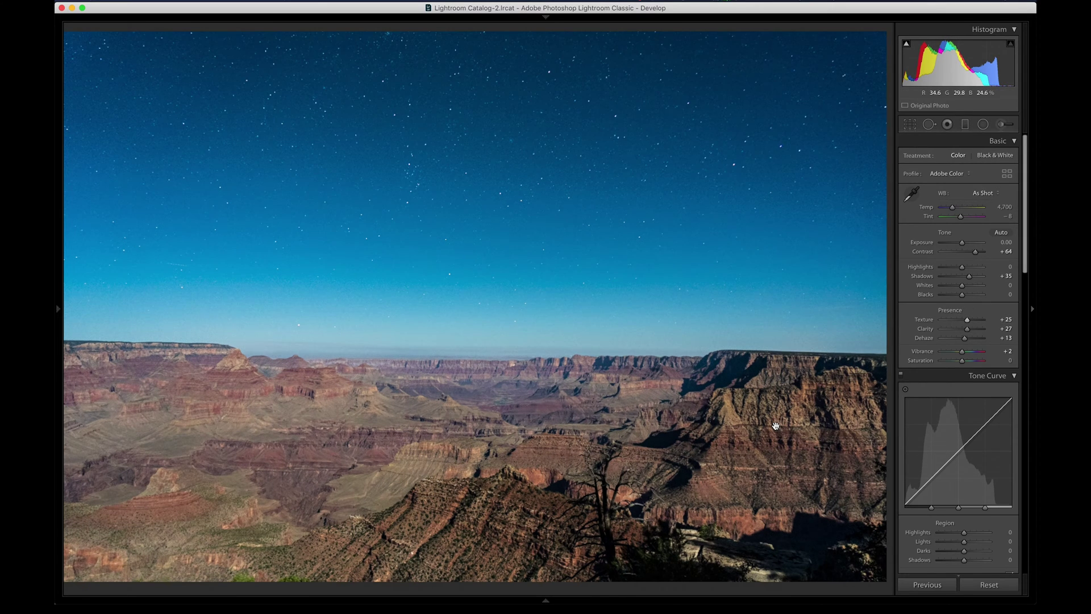
left_click(775, 425)
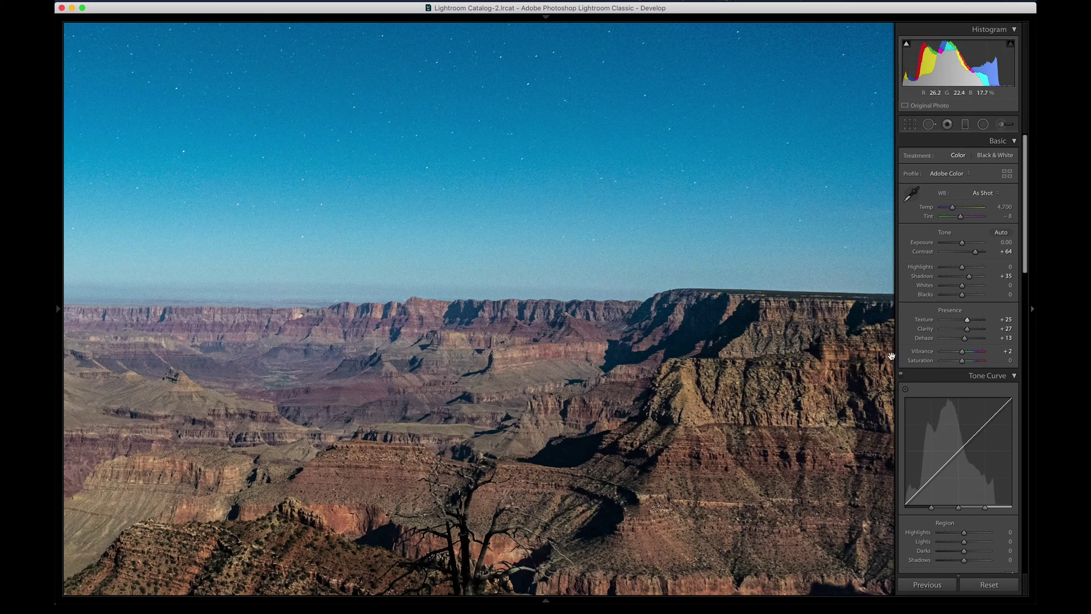
left_click_drag(967, 321, 969, 324)
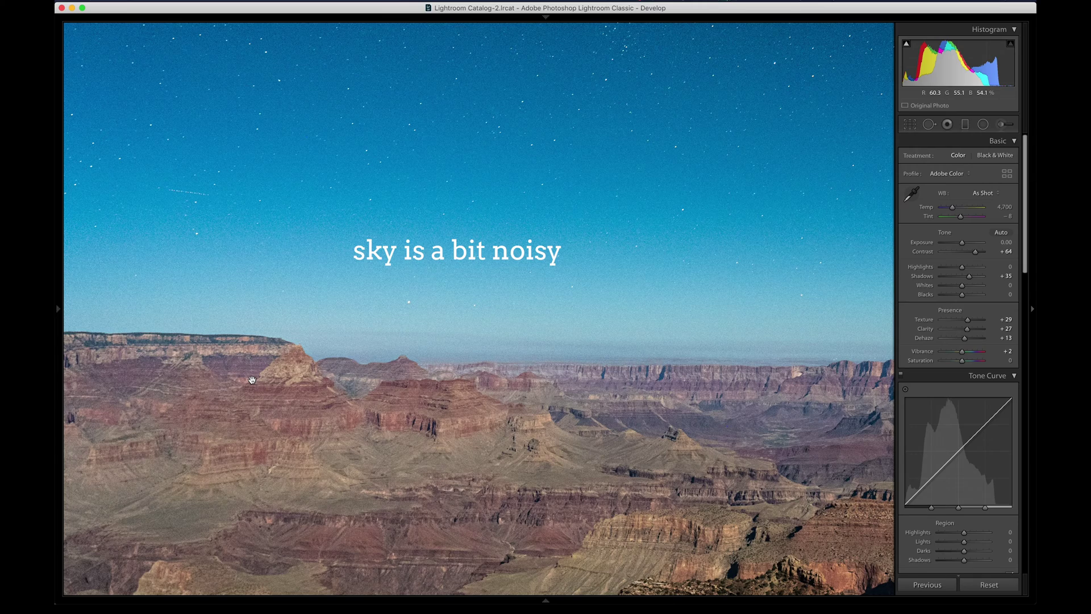
left_click(499, 423)
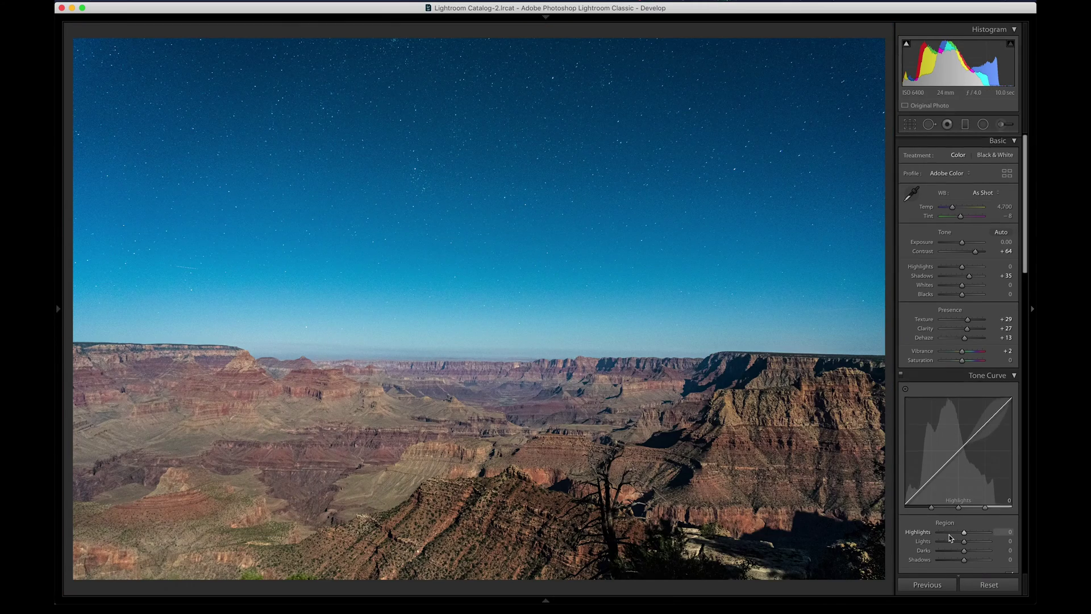
Try luminance noise reduction at 11, 28 and 10 while judging the grain in the zoomed-in sky.
scroll(948, 537, "down", 5)
scroll(949, 537, "down", 10)
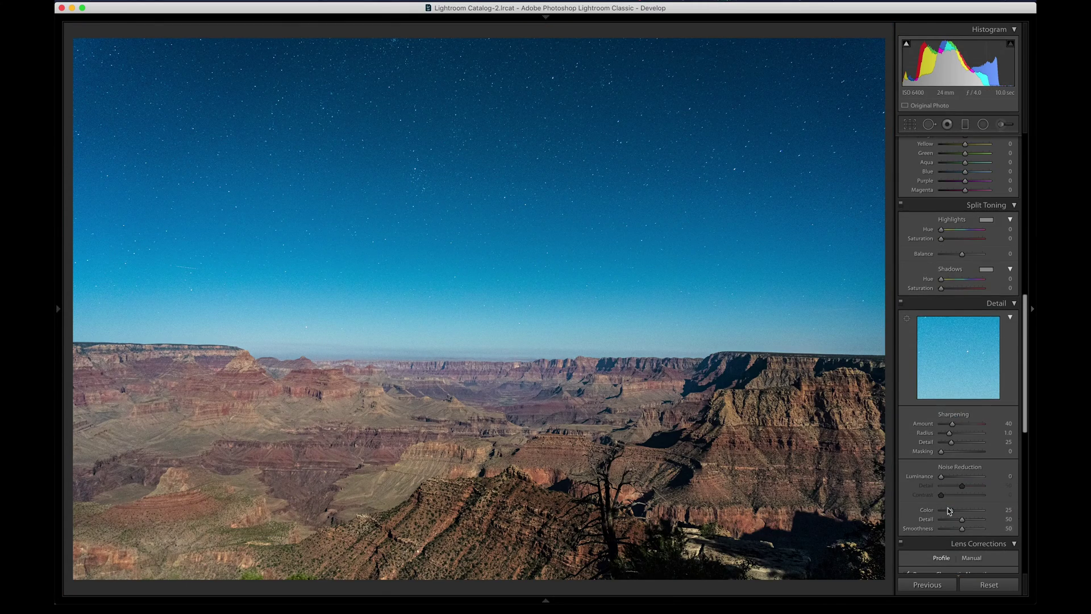
left_click_drag(942, 479, 947, 480)
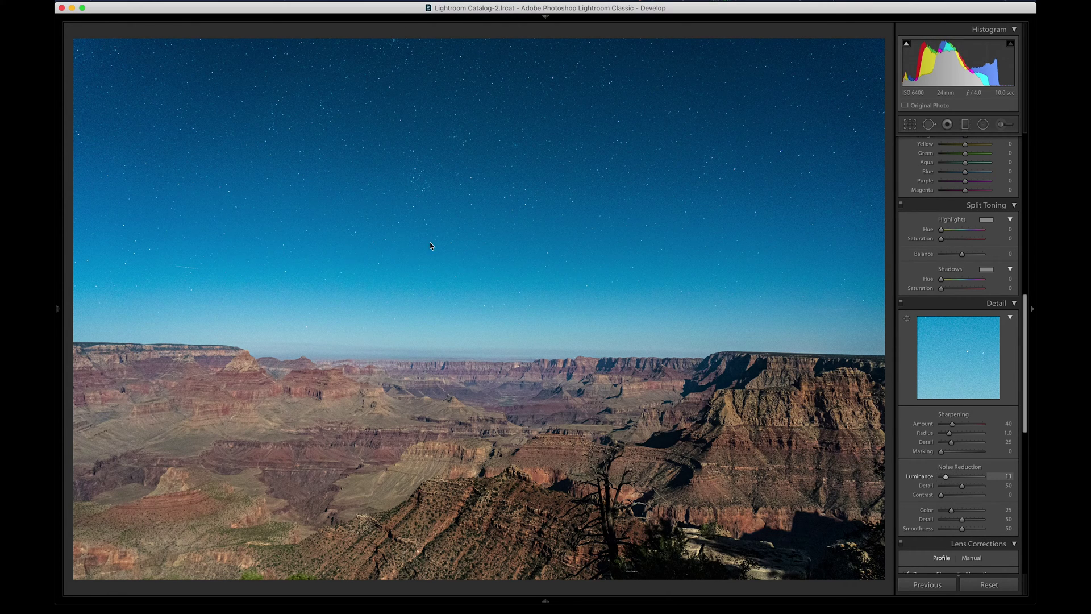
left_click(362, 142)
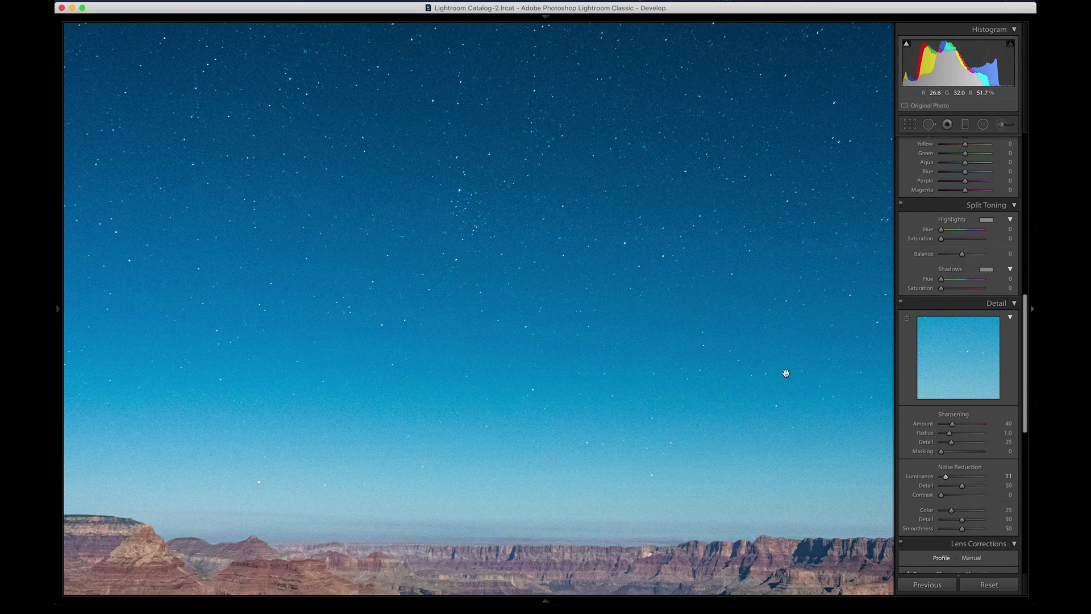
left_click_drag(945, 477, 954, 480)
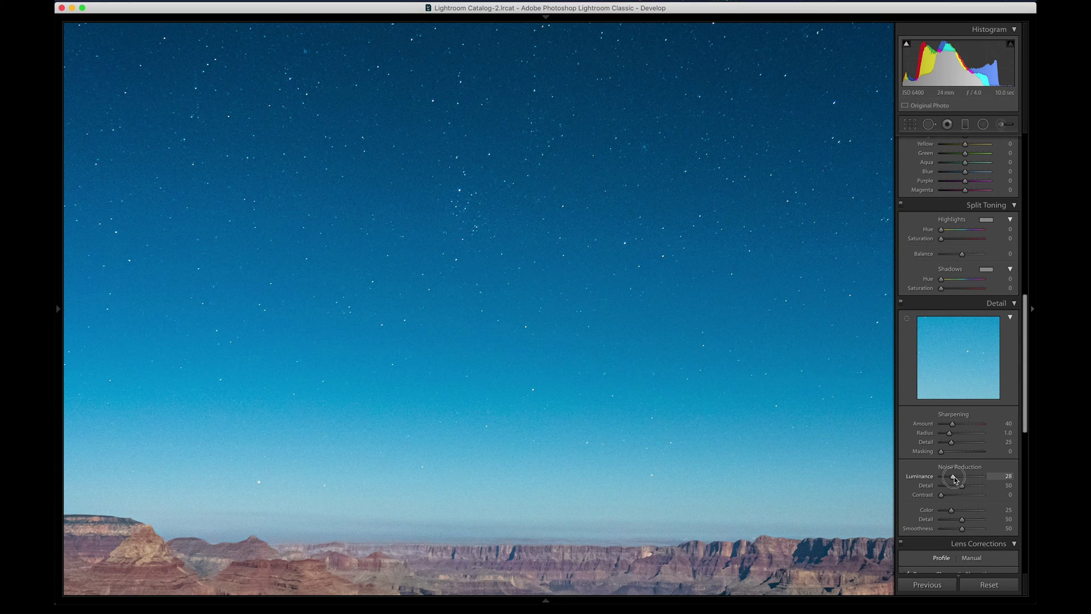
mouse_move(955, 479)
left_mouse_down()
mouse_move(941, 479)
mouse_move(954, 480)
left_mouse_up()
left_click_drag(954, 480, 946, 480)
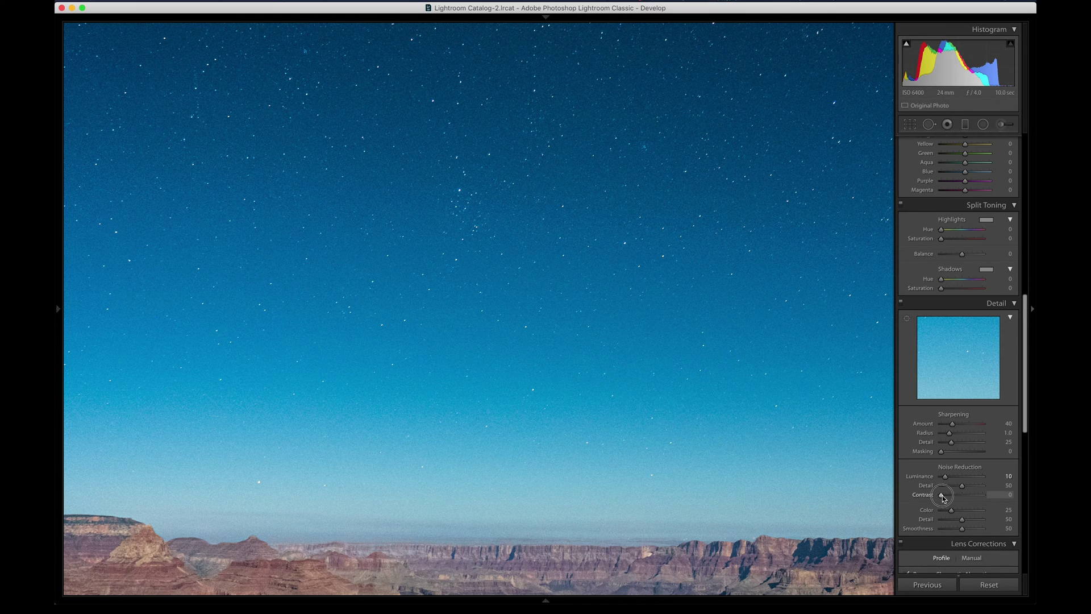
Try the noise reduction Contrast, return it to 0, and raise Luminance to 66 to compare the sky and rock.
mouse_move(942, 496)
left_mouse_down()
mouse_move(976, 497)
mouse_move(903, 499)
mouse_move(953, 497)
left_mouse_up()
left_click_drag(951, 495, 968, 477)
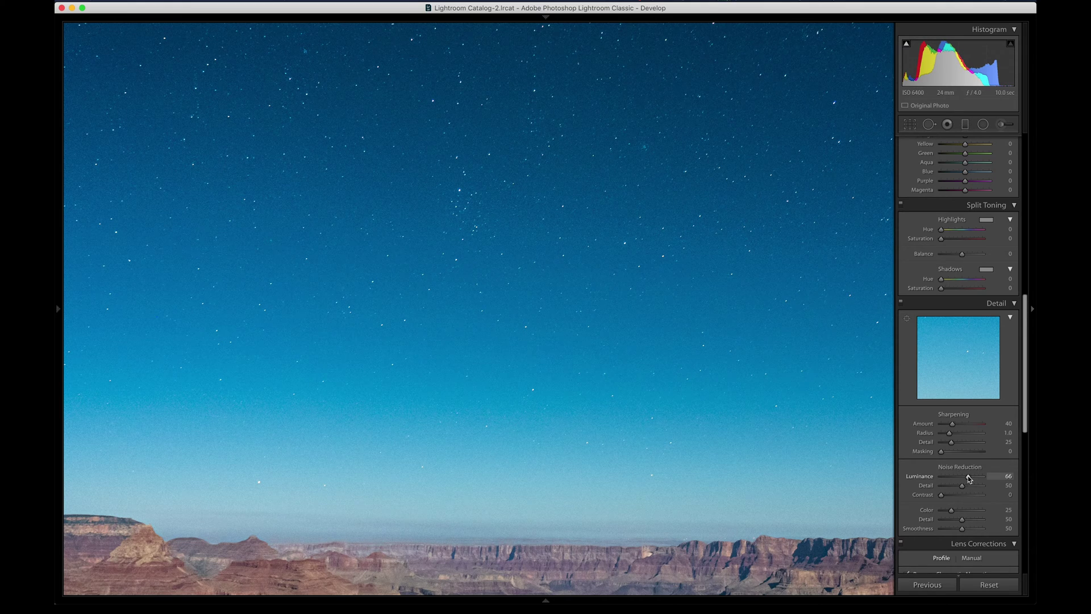
left_click(472, 455)
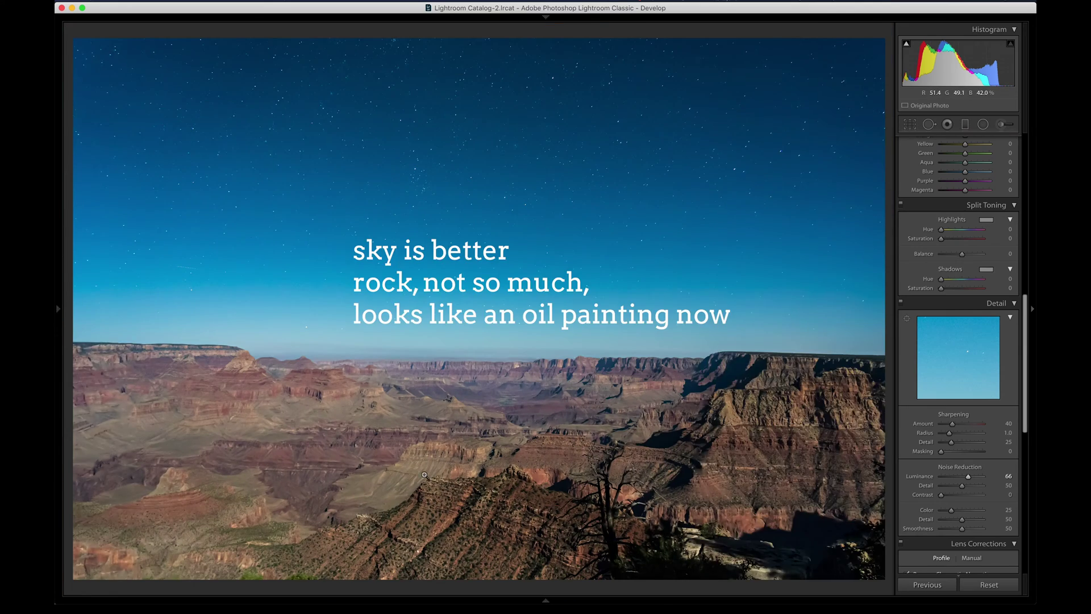
left_click(399, 492)
left_click(399, 492)
Reset the luminance noise reduction, inspect the rock and sky up close, and set Luminance to 4.
double_click(968, 479)
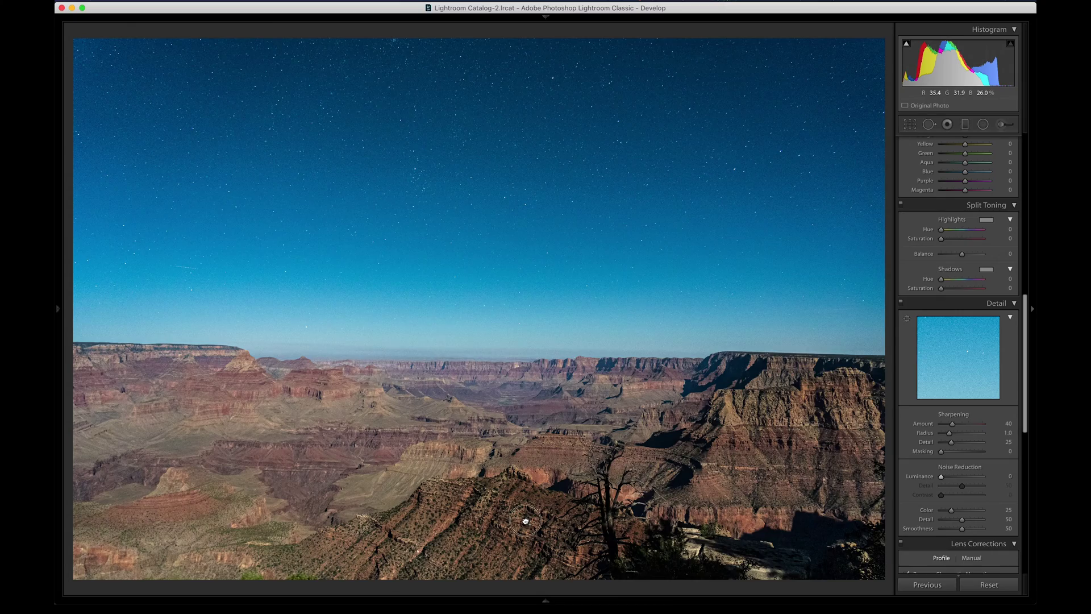
left_click(526, 520)
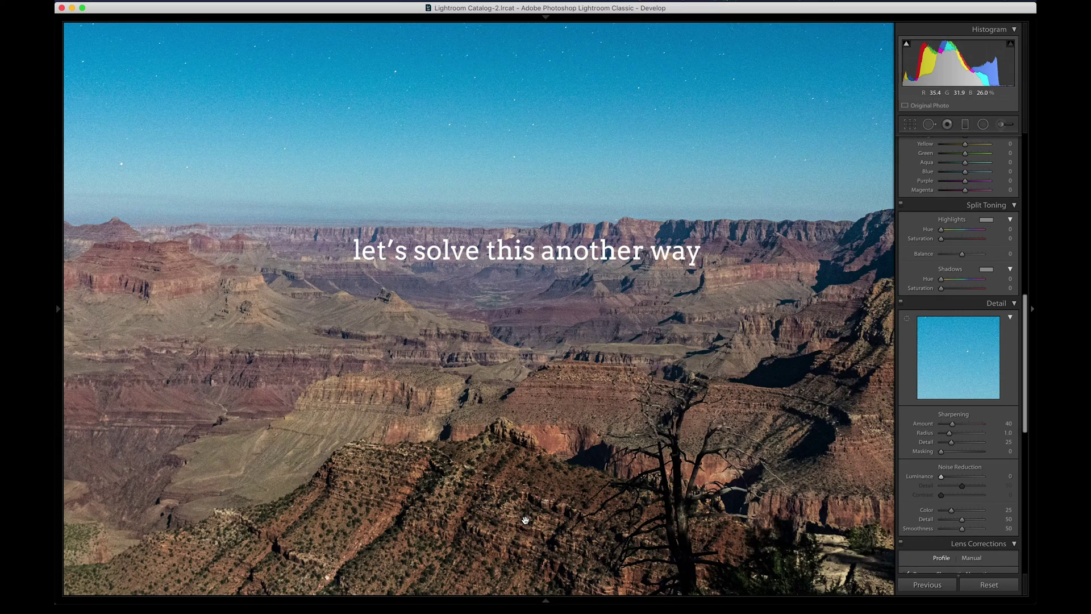
left_click(525, 520)
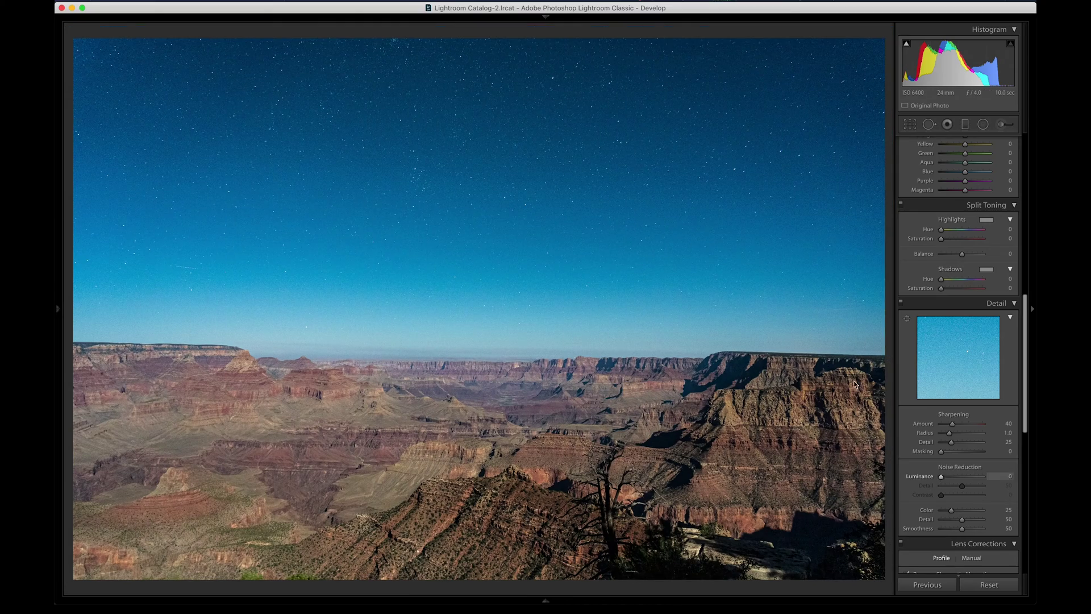
left_click(609, 308)
left_click_drag(942, 478, 953, 478)
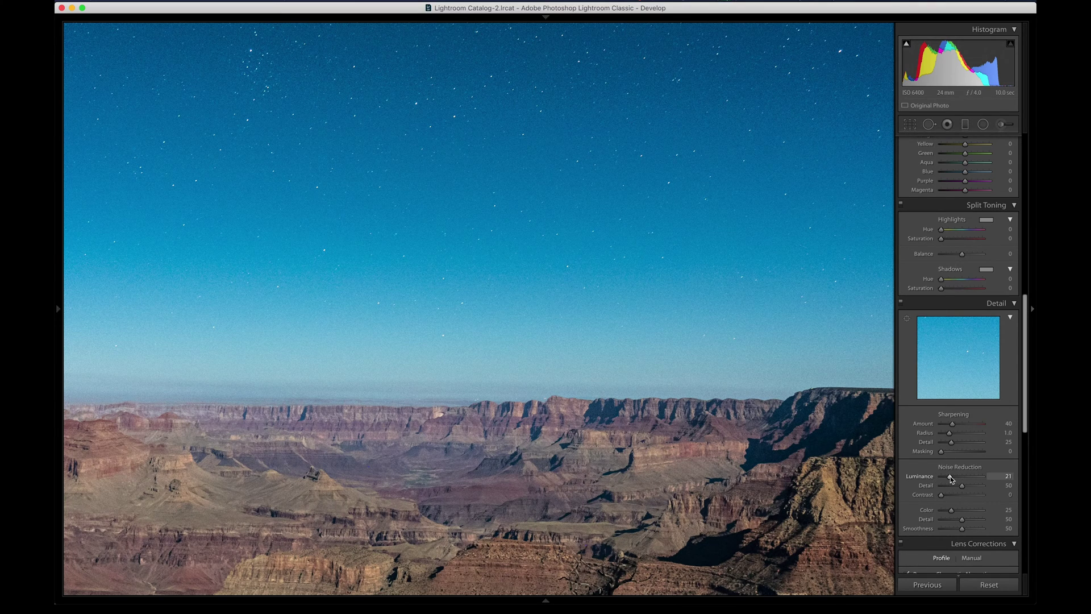
left_click_drag(951, 479, 944, 481)
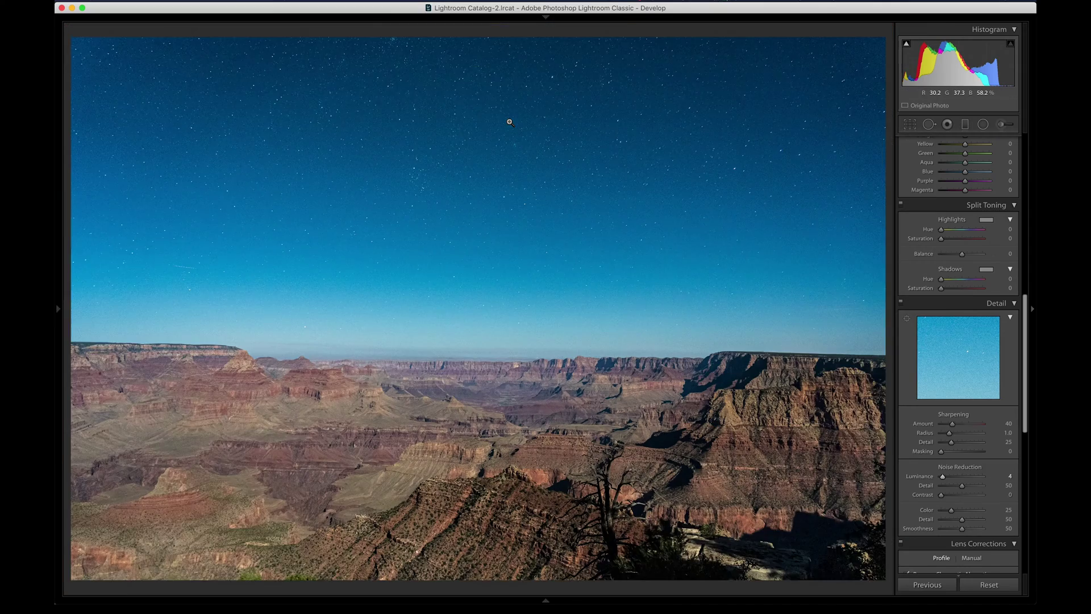
left_click(510, 122)
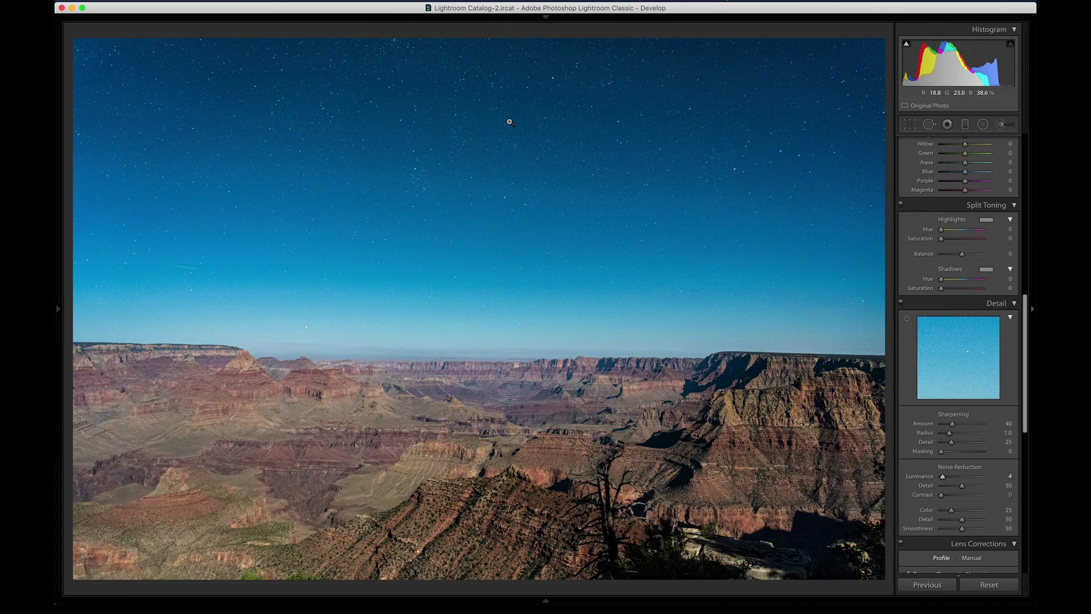
Remove the short light streak in the sky above the left canyon rim with the Clone spot removal brush at size 22.
left_click(184, 272)
key("q")
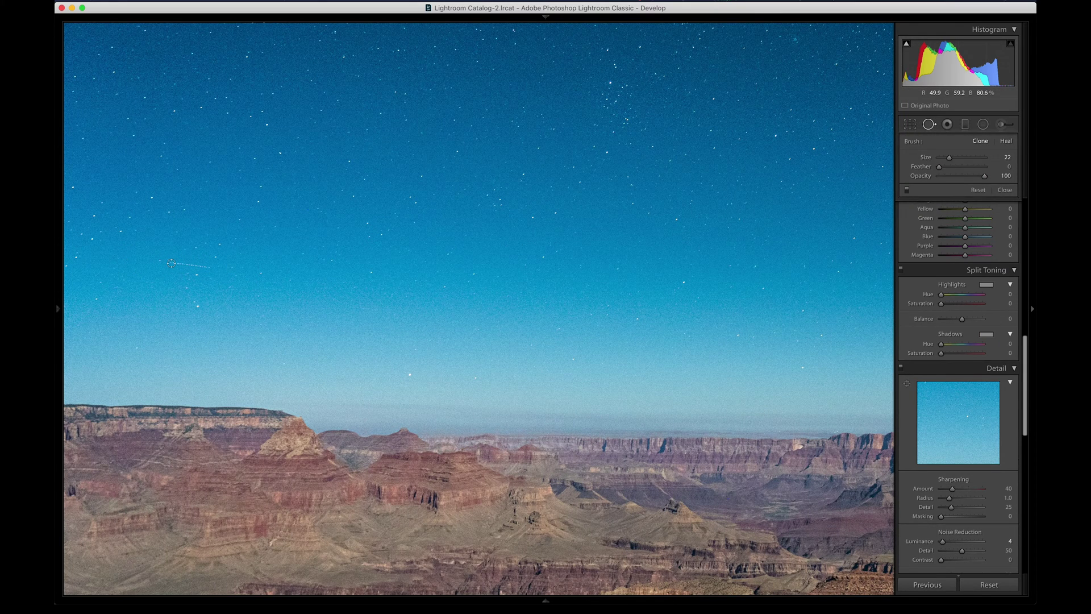
left_click_drag(171, 263, 207, 266)
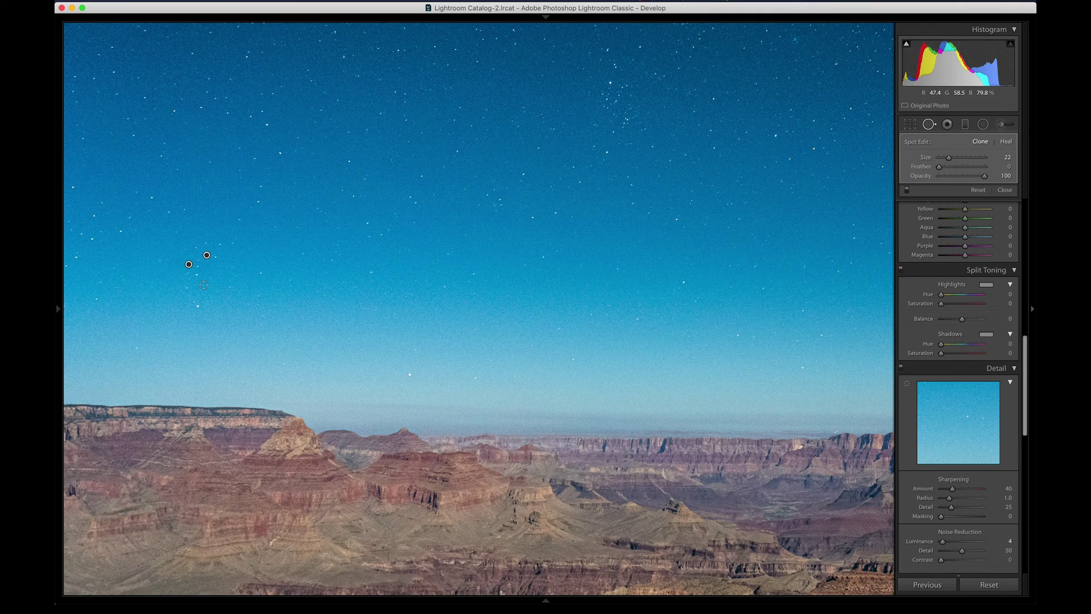
Delete the existing clone spot and repaint the streak above the left canyon rim with the Clone brush at size 12.
key("Delete")
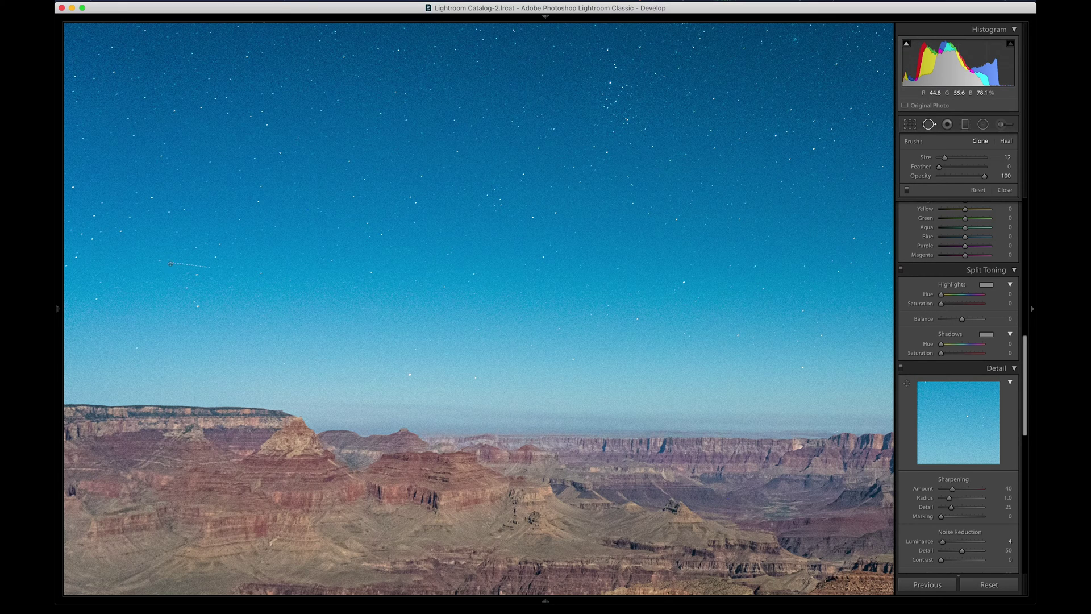
left_click_drag(170, 262, 205, 265)
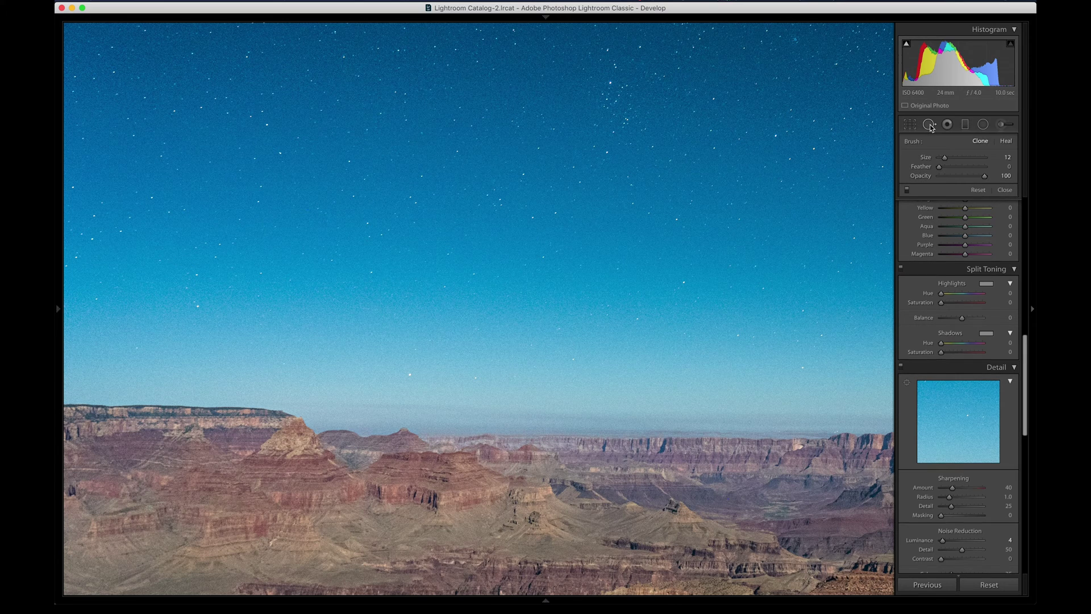
left_click(929, 125)
left_click(929, 125)
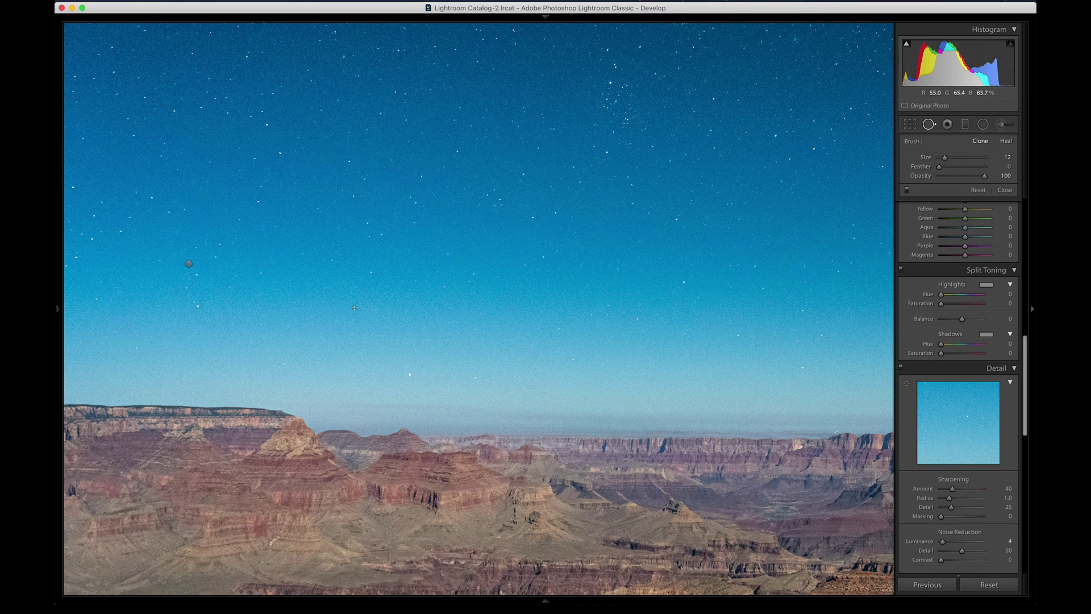
Clone out the small mark in the sky just left of centre at size 12 and view the whole photo.
left_click_drag(355, 307, 377, 307)
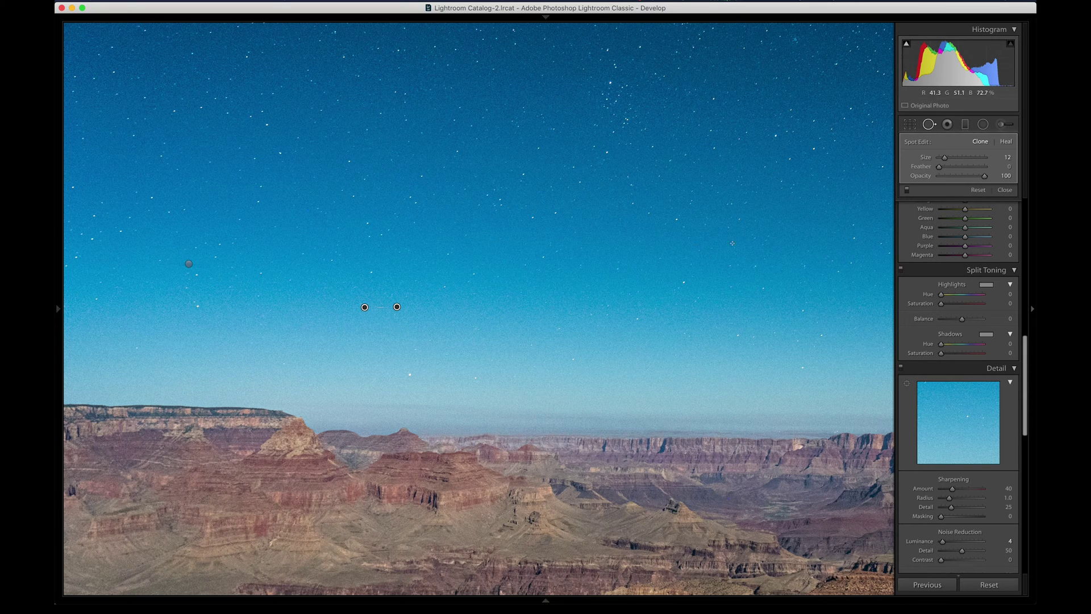
key("q")
left_click(558, 323)
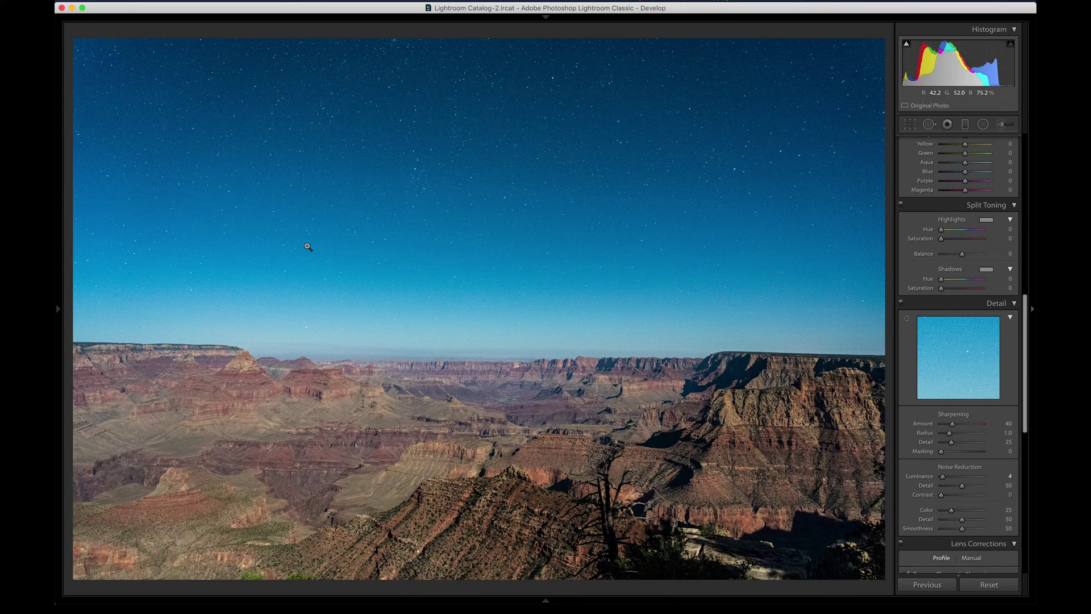
Adjust the clone spot covering the streak above the left canyon rim and leave spot removal.
left_click(191, 278)
key("q")
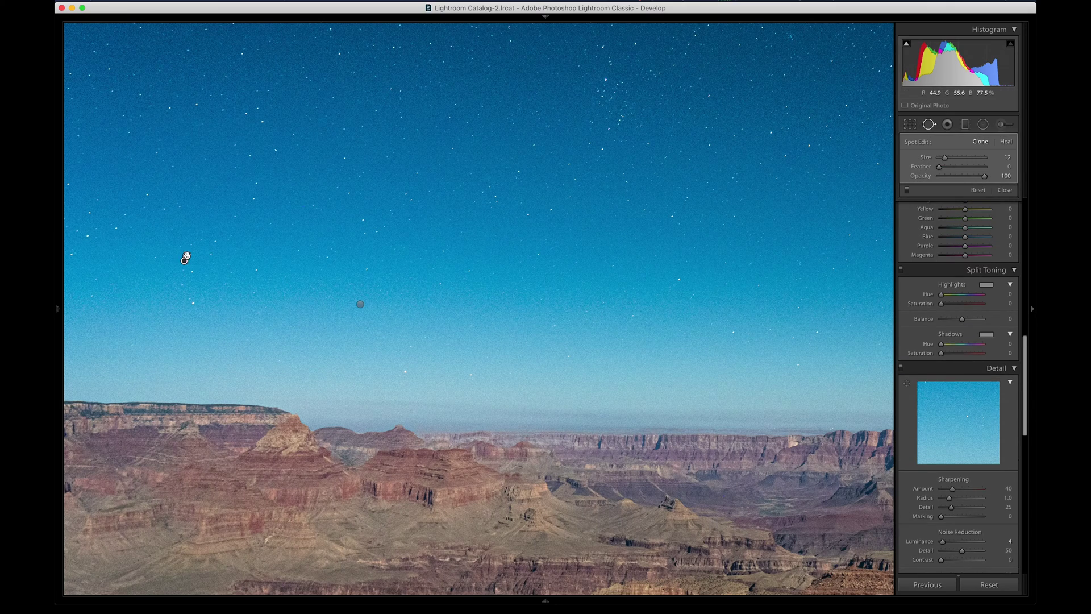
left_click_drag(210, 259, 165, 256)
left_click(929, 124)
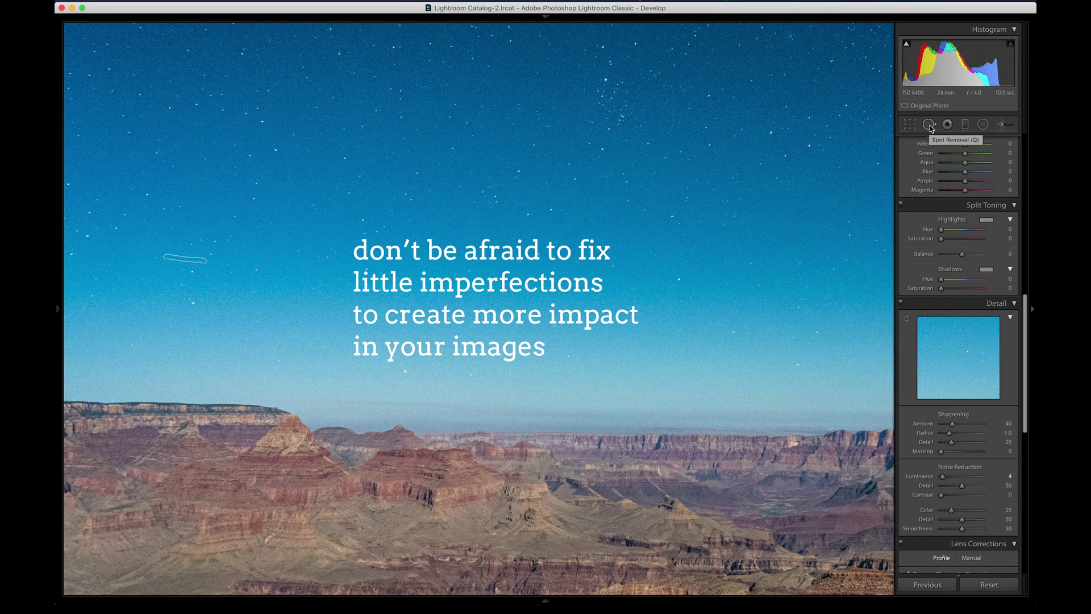
left_click(176, 328)
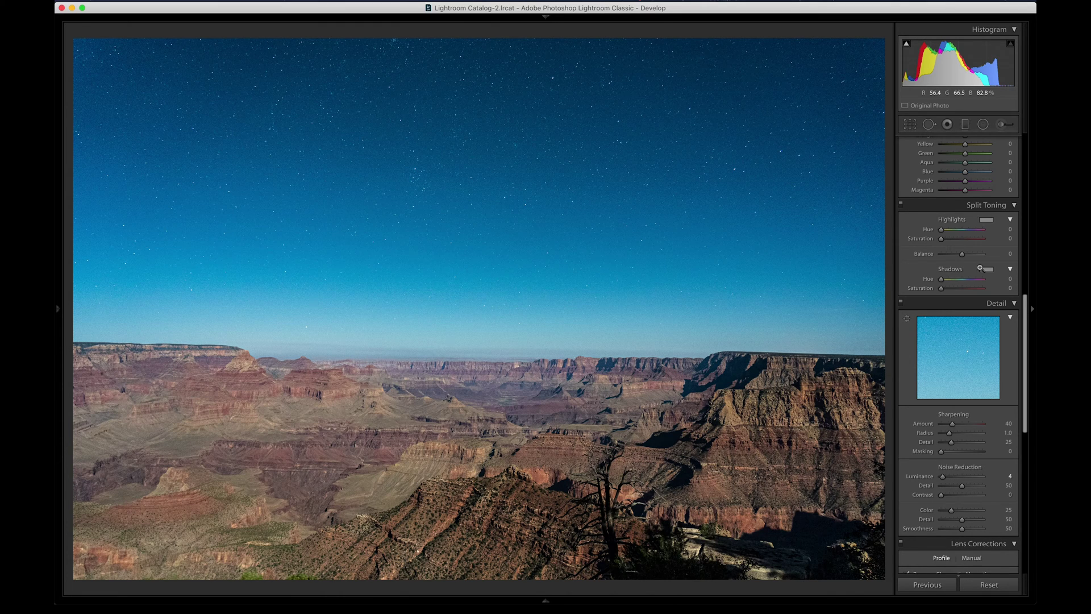
Add a horizontal graduated filter over the sky, try its Exposure at −1.15 and reset it to 0.
left_click(967, 126)
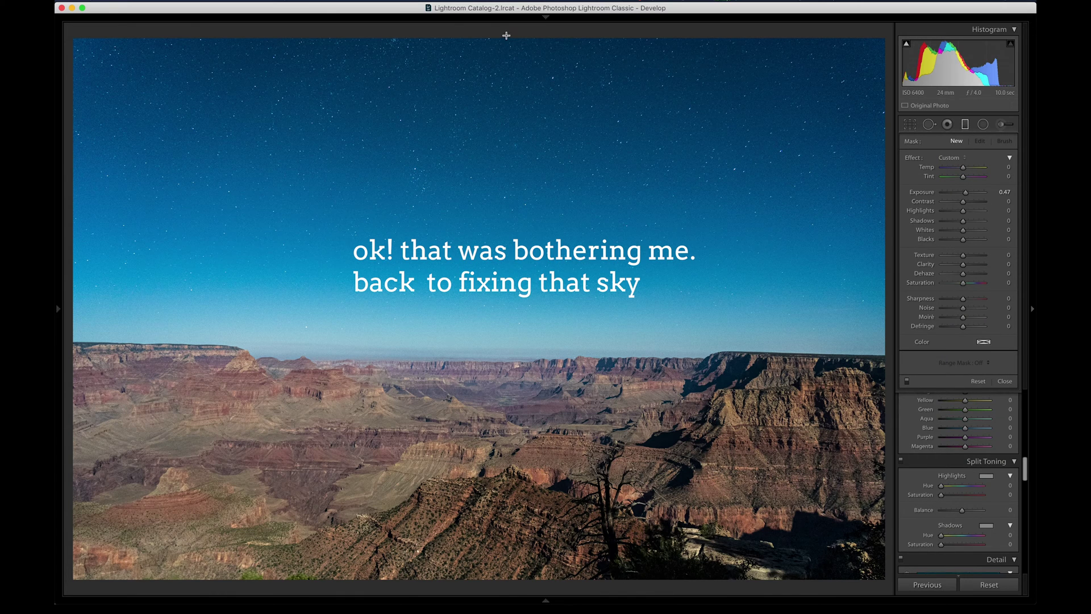
left_click_drag(506, 36, 526, 282)
left_click_drag(525, 422, 516, 582)
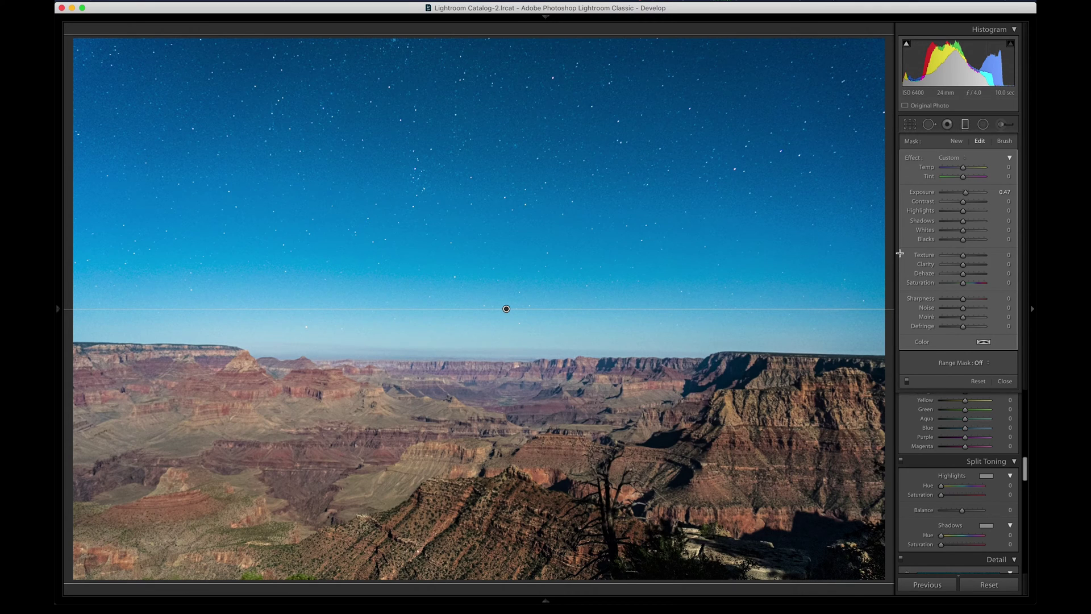
left_click_drag(965, 192, 958, 195)
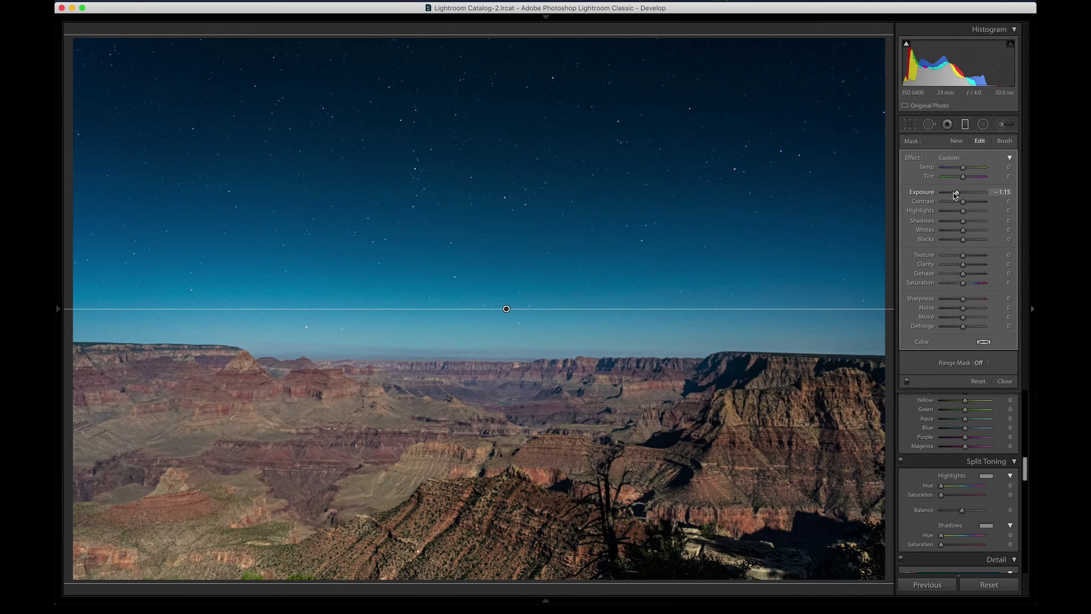
double_click(928, 194)
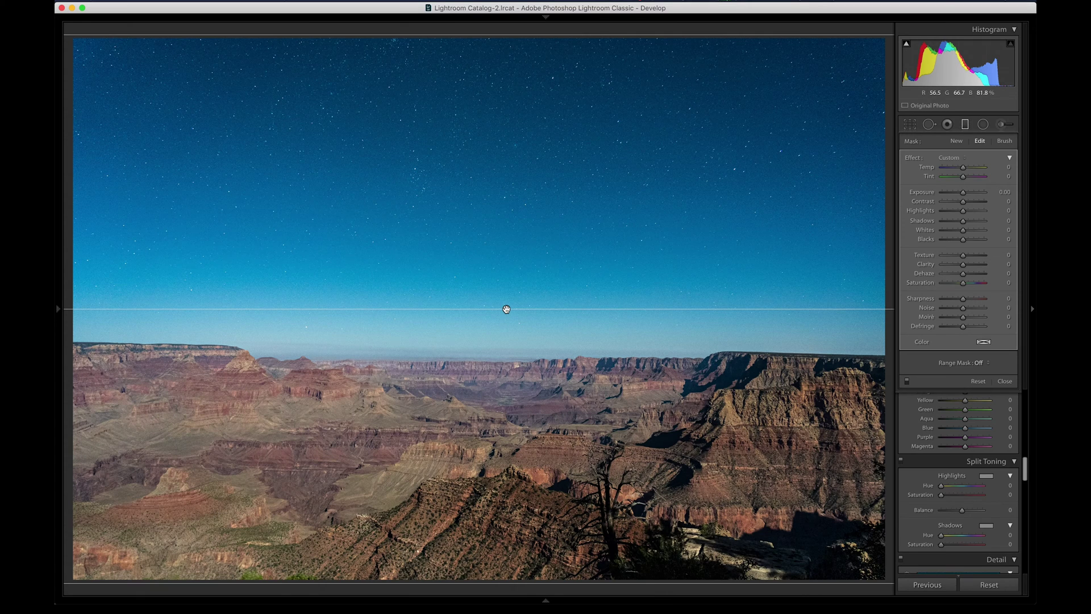
Move the graduated filter's centre line down to just above the horizon, undoing the extra filter drawn in the sky.
mouse_move(506, 309)
left_mouse_down()
mouse_move(505, 332)
mouse_move(506, 309)
left_mouse_up()
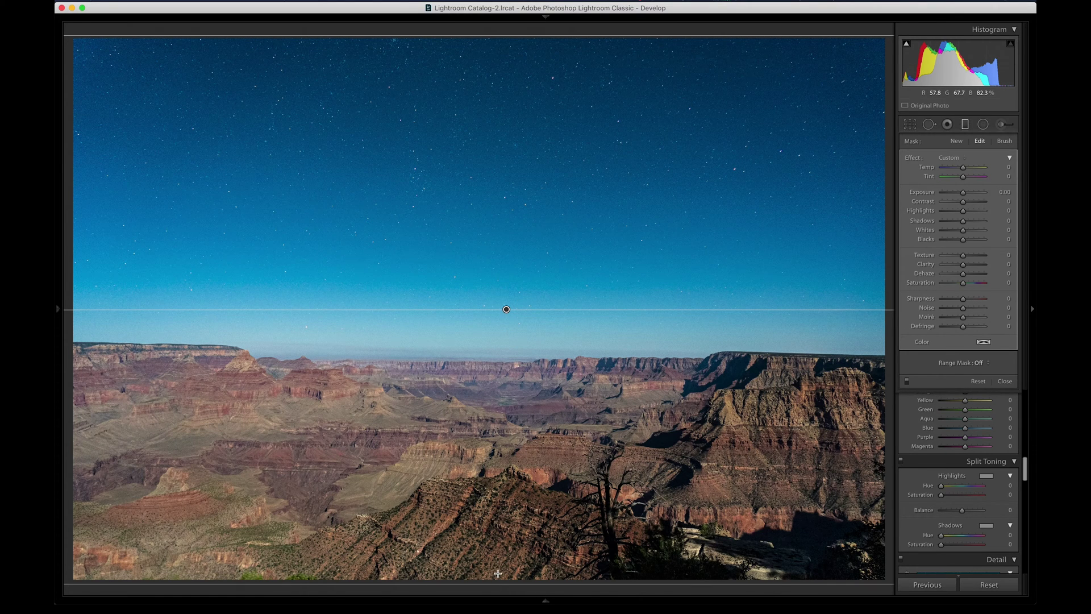
left_click_drag(506, 310, 505, 334)
left_click_drag(487, 80, 487, 6)
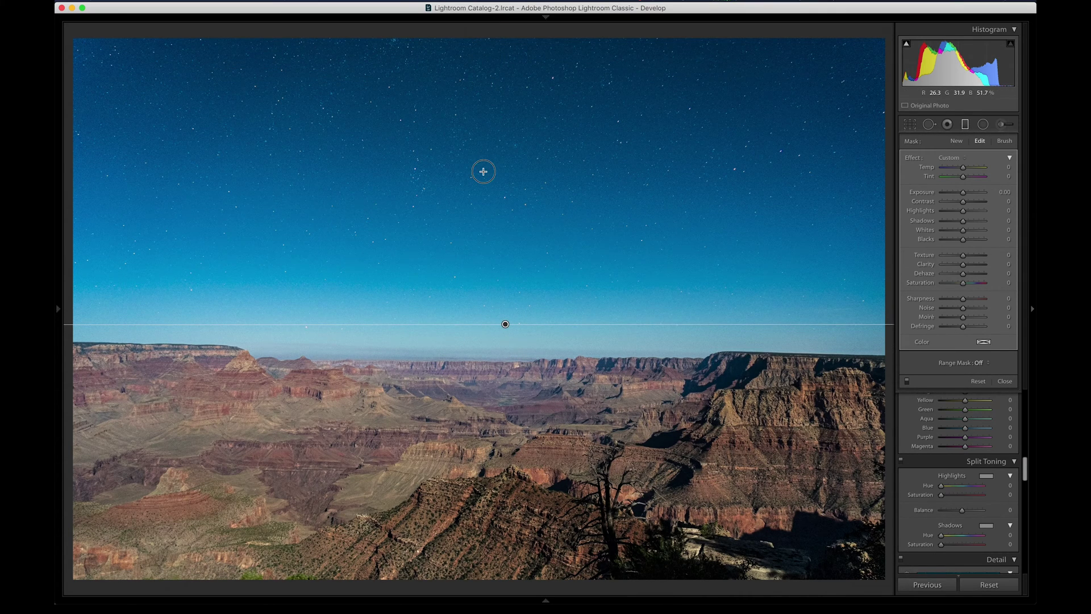
left_click_drag(483, 171, 482, 202)
key("super+z")
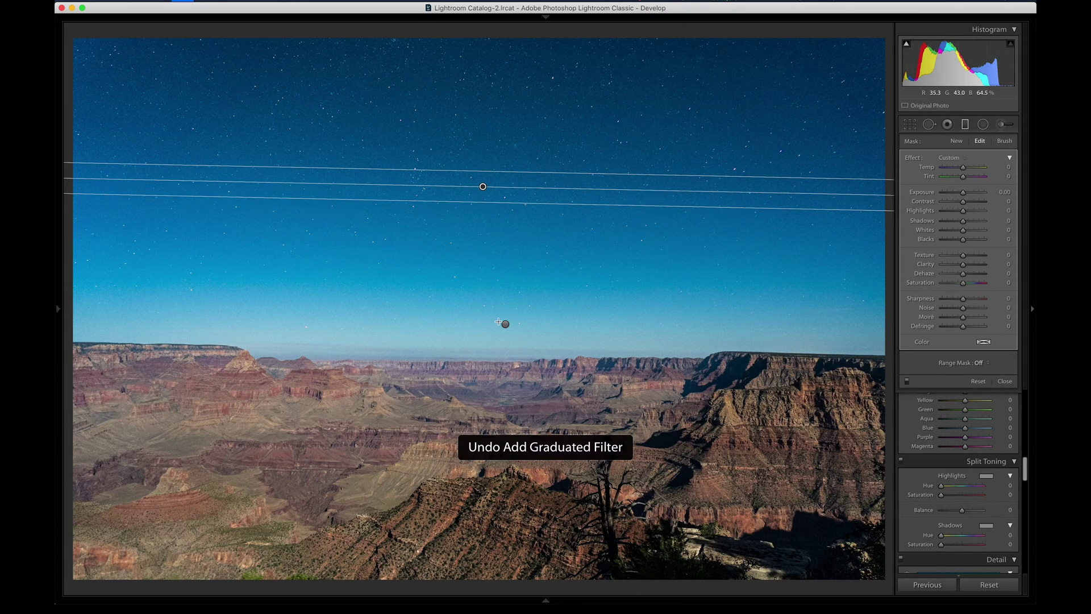
left_click(505, 324)
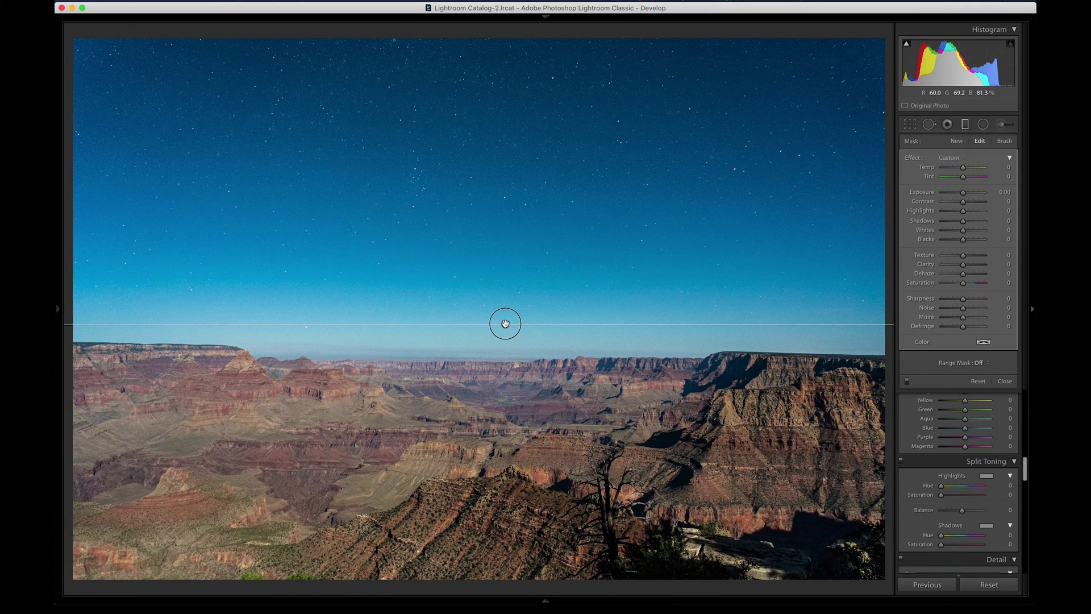
left_click_drag(506, 323, 507, 335)
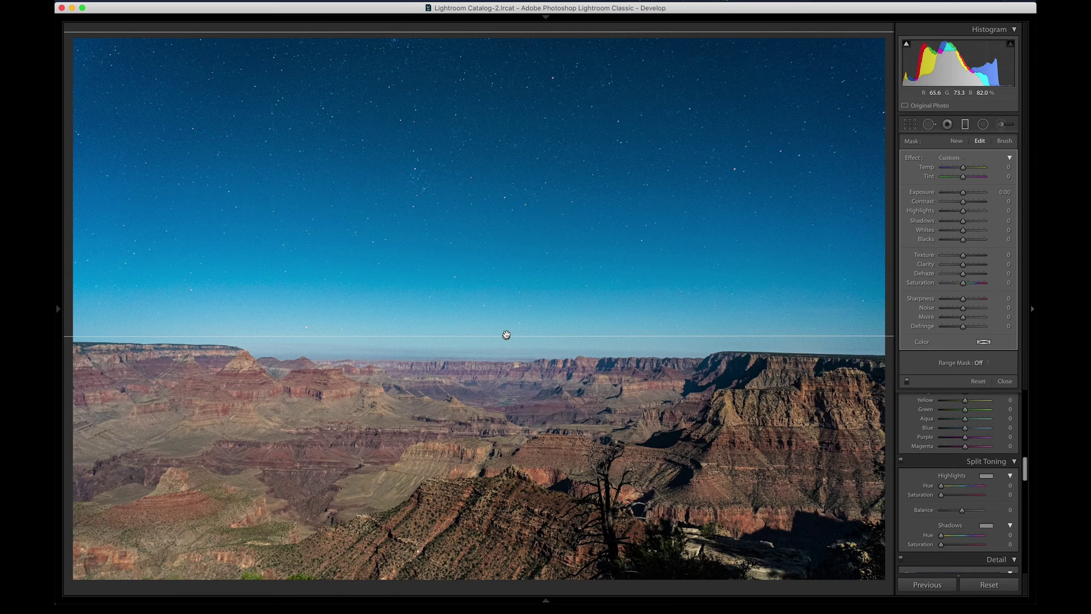
mouse_move(507, 335)
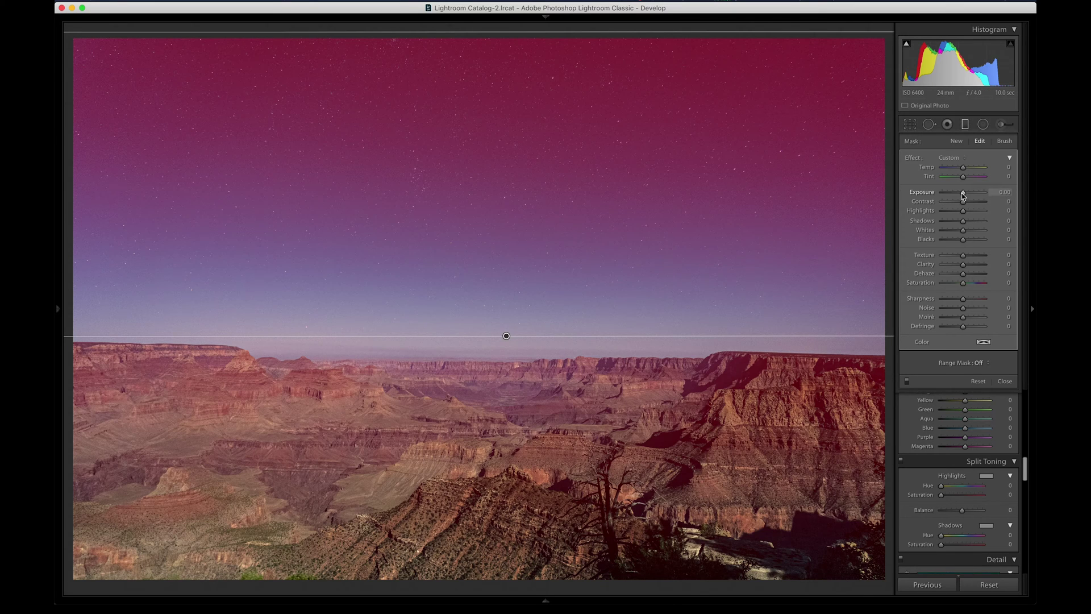
Set the graduated filter's Exposure to −0.50, check its mask overlay and raise its Noise reduction.
left_click_drag(962, 195, 961, 195)
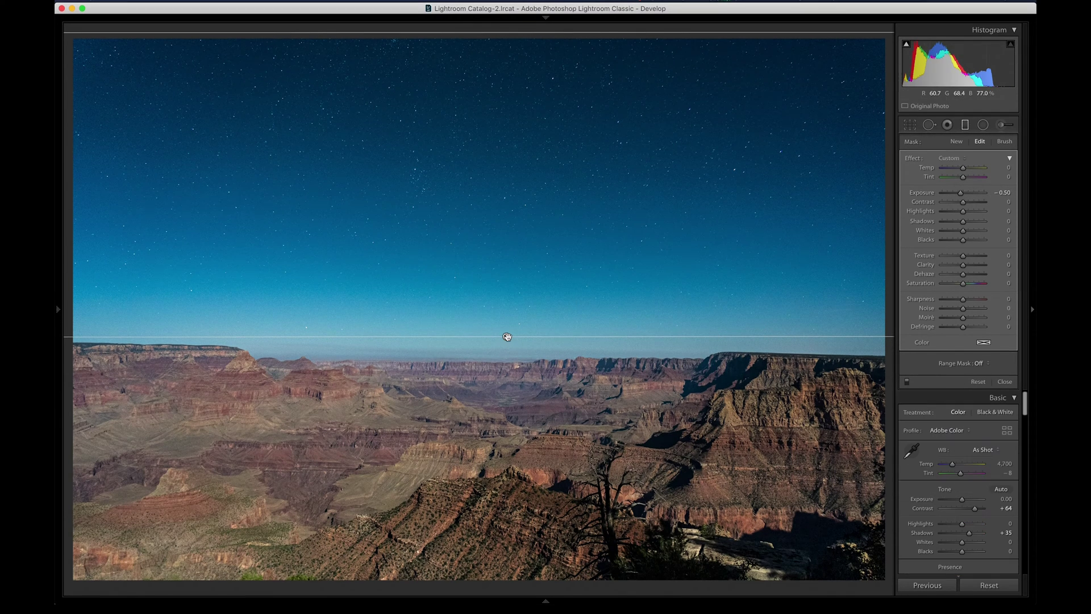
key("o")
key("o")
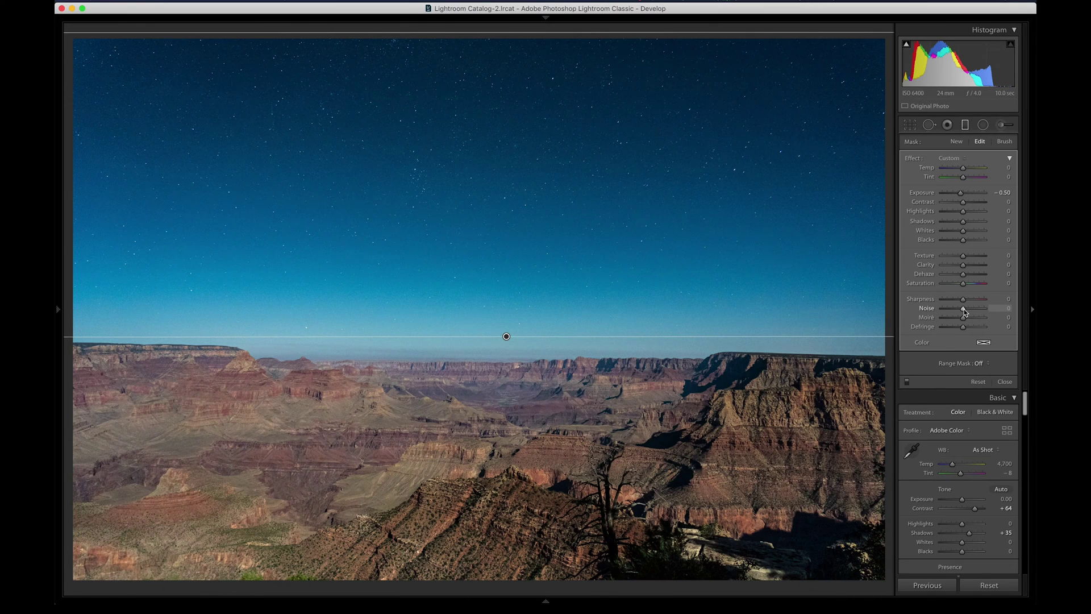
left_click_drag(965, 310, 1007, 310)
left_click(965, 128)
Inspect the sky grain and the canyon rock detail up close.
left_click(494, 75)
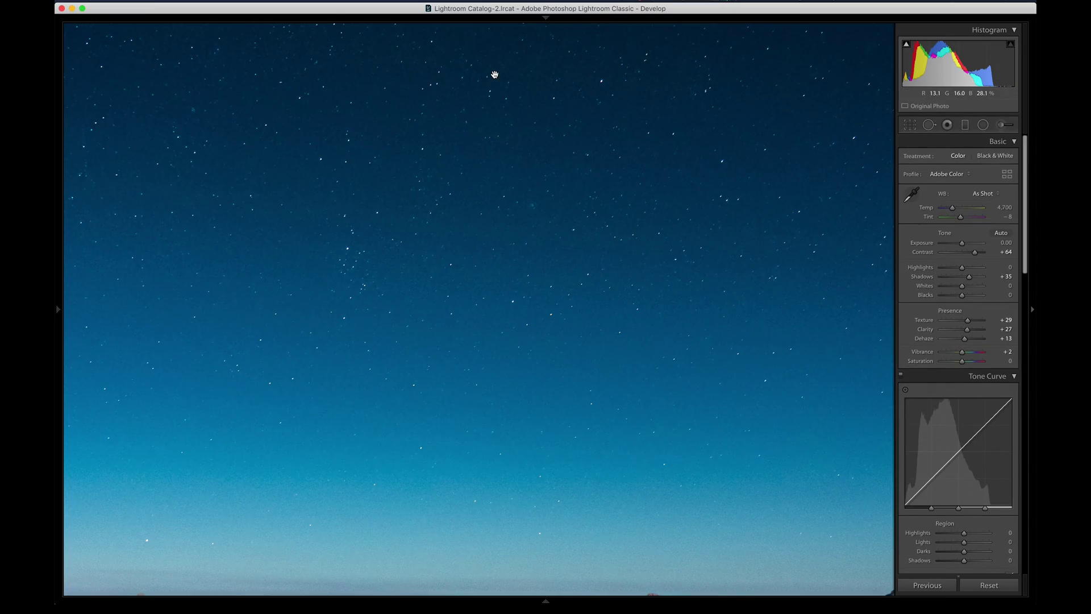
left_click(495, 75)
left_click(429, 329)
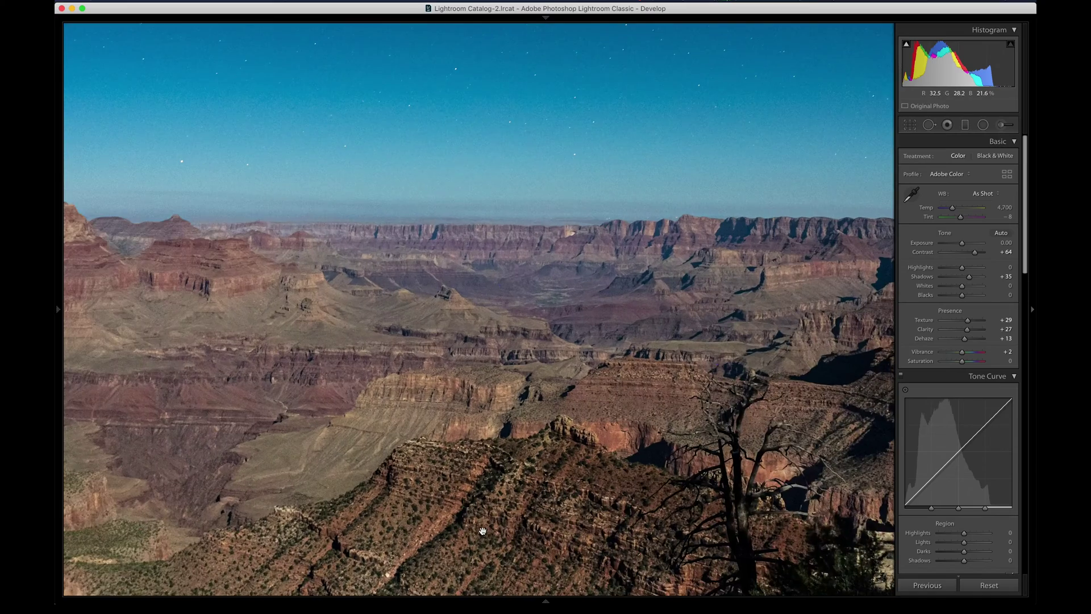
left_click(429, 328)
left_click(635, 324)
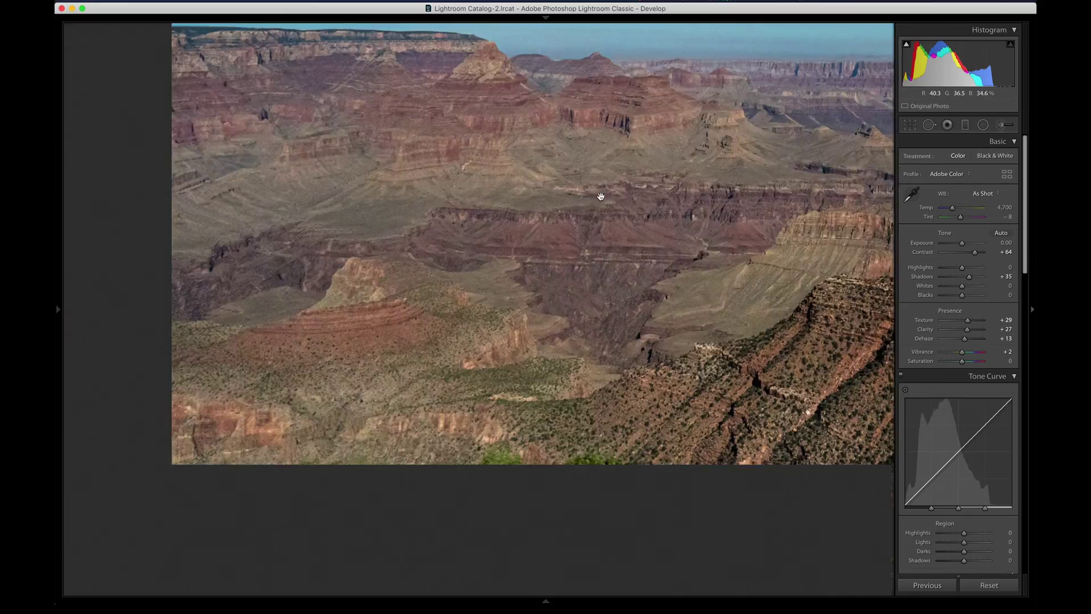
left_click_drag(635, 324, 368, 80)
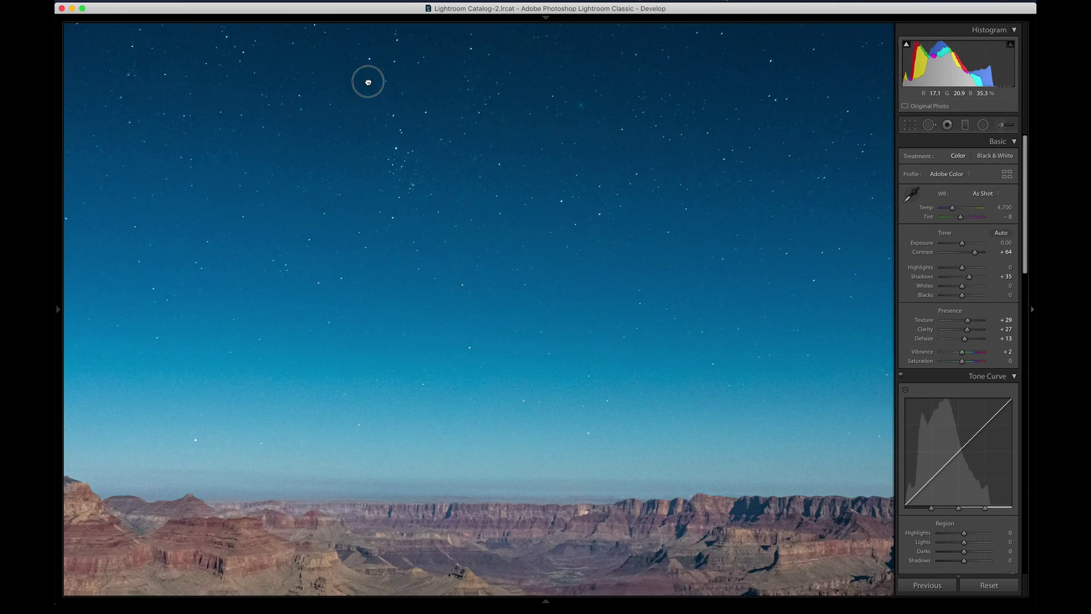
left_click(433, 417)
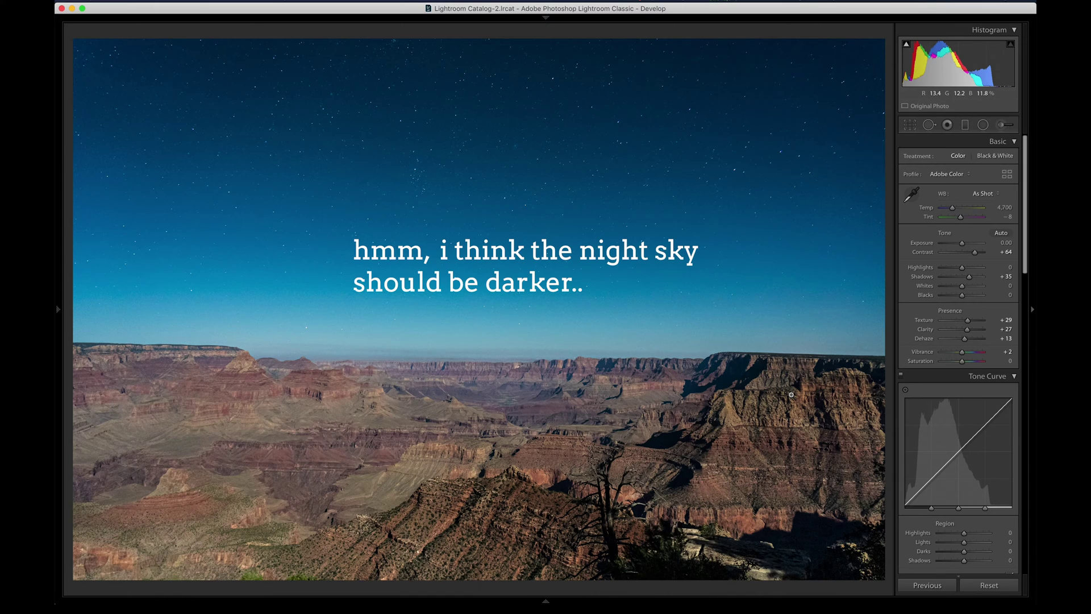
Add a second graduated filter from the sky's upper edge to just below the horizon with Exposure at −2.36.
left_click(965, 125)
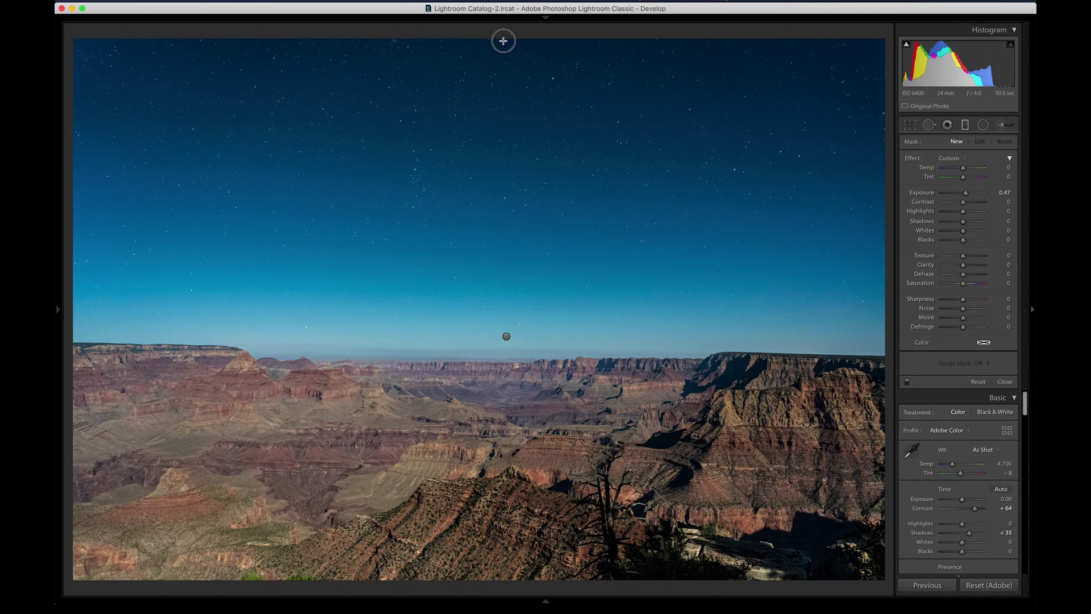
left_click_drag(503, 41, 511, 376)
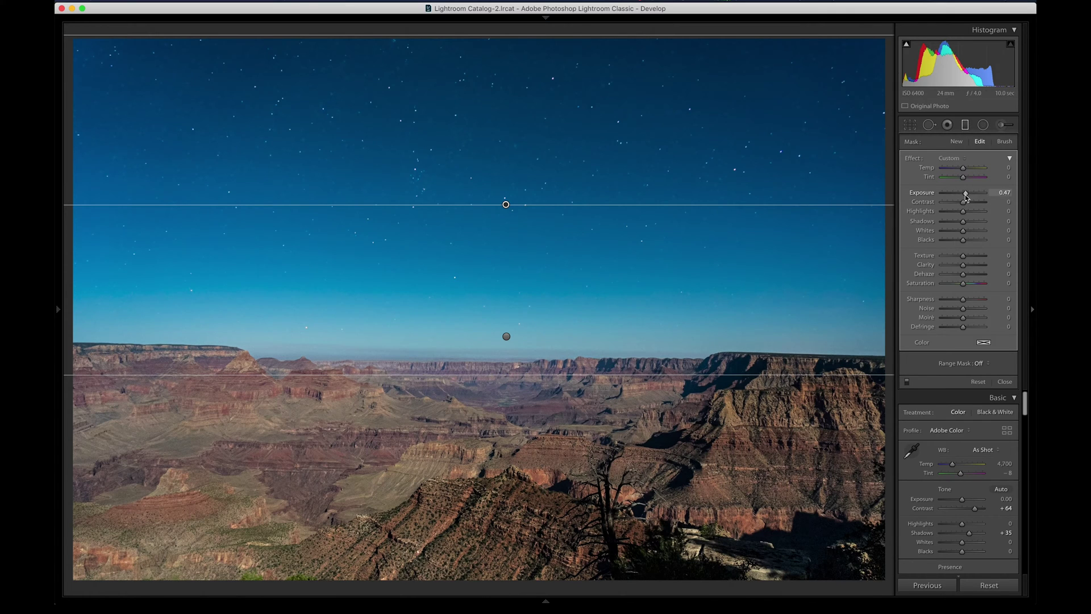
left_click_drag(966, 193, 951, 197)
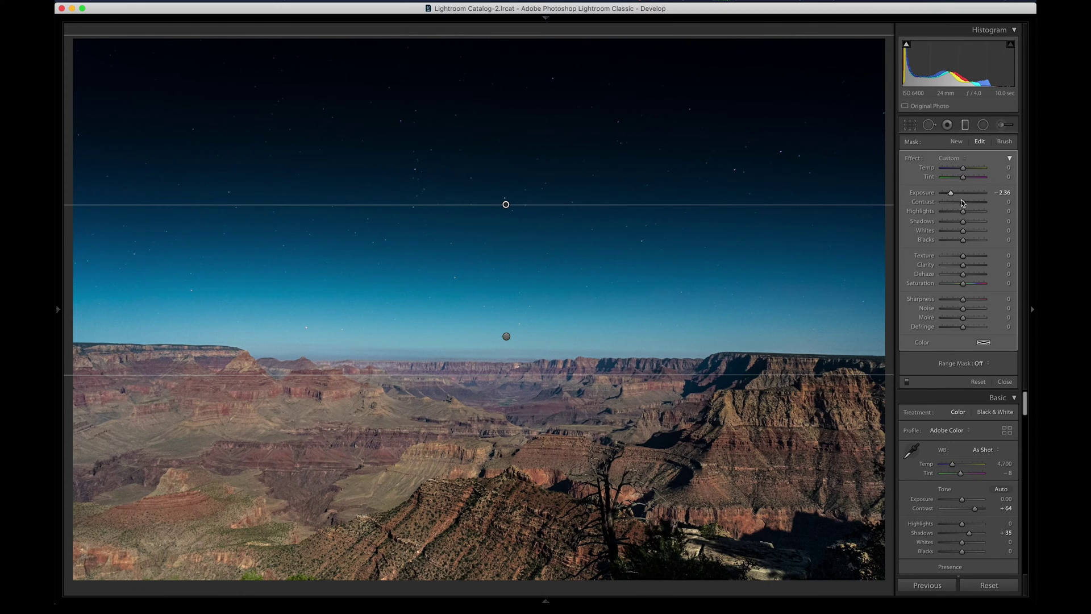
Set the second graduated filter's Contrast to 38 and Shadows to −19, and inspect the darkened sky up close.
left_click_drag(963, 203, 970, 205)
left_click_drag(970, 213, 960, 224)
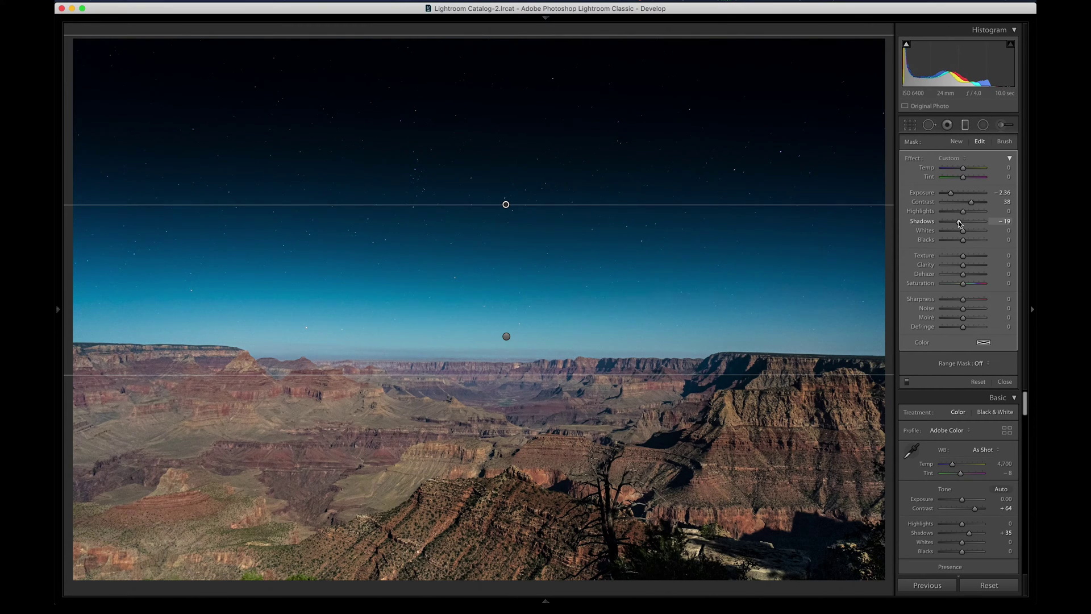
left_click(965, 125)
left_click(434, 71)
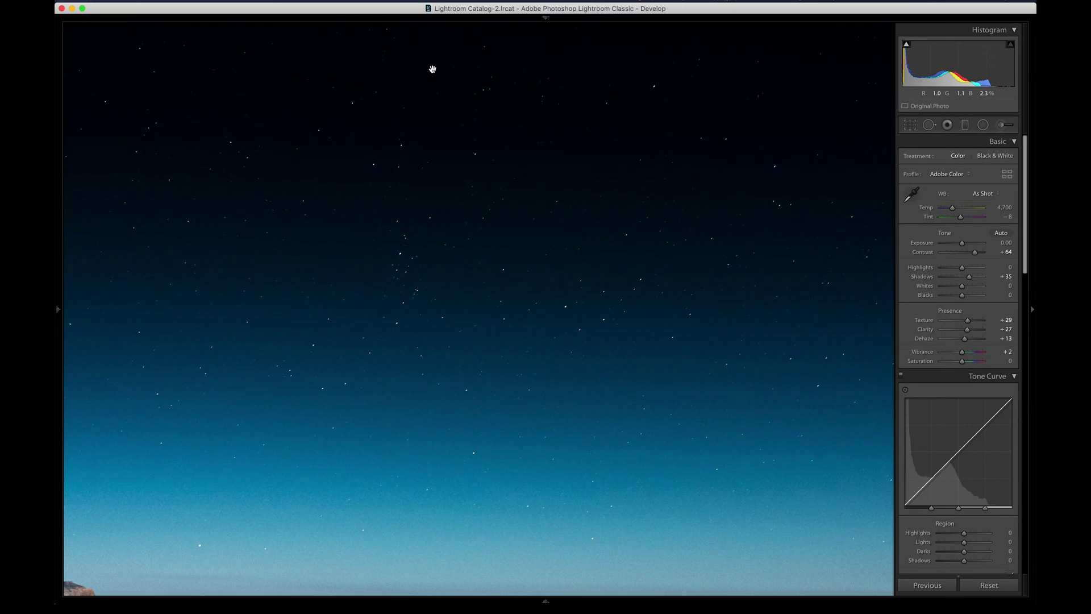
left_click(438, 83)
left_click_drag(625, 318, 380, 266)
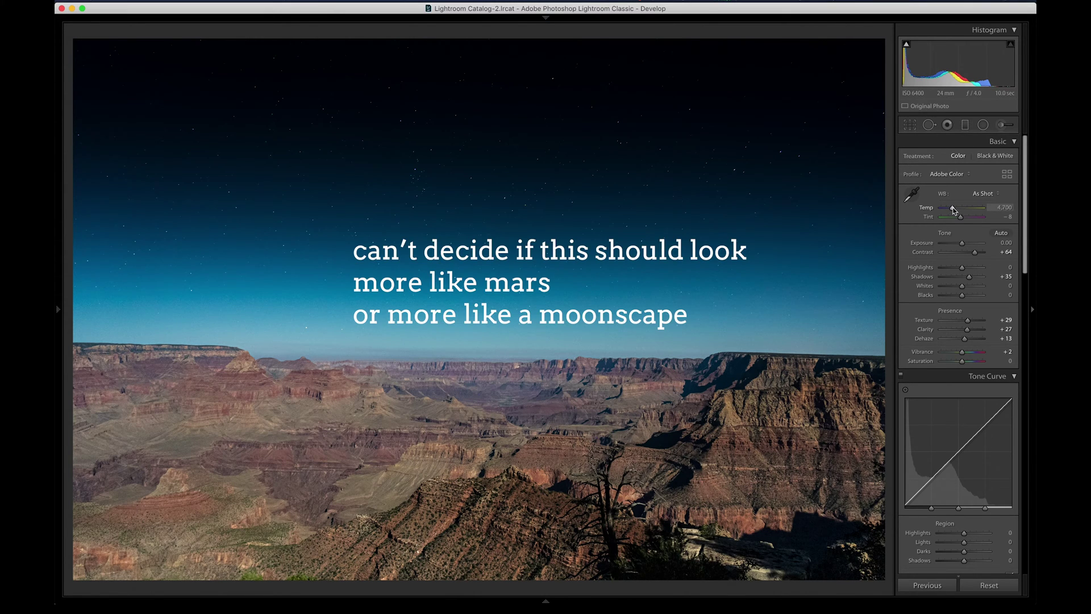
Compare warmer and cooler white balances on the canyon rock and set Temp to 4,166.
left_click_drag(953, 209, 955, 211)
left_click(477, 452)
left_click_drag(477, 451, 557, 397)
left_click_drag(960, 211, 953, 211)
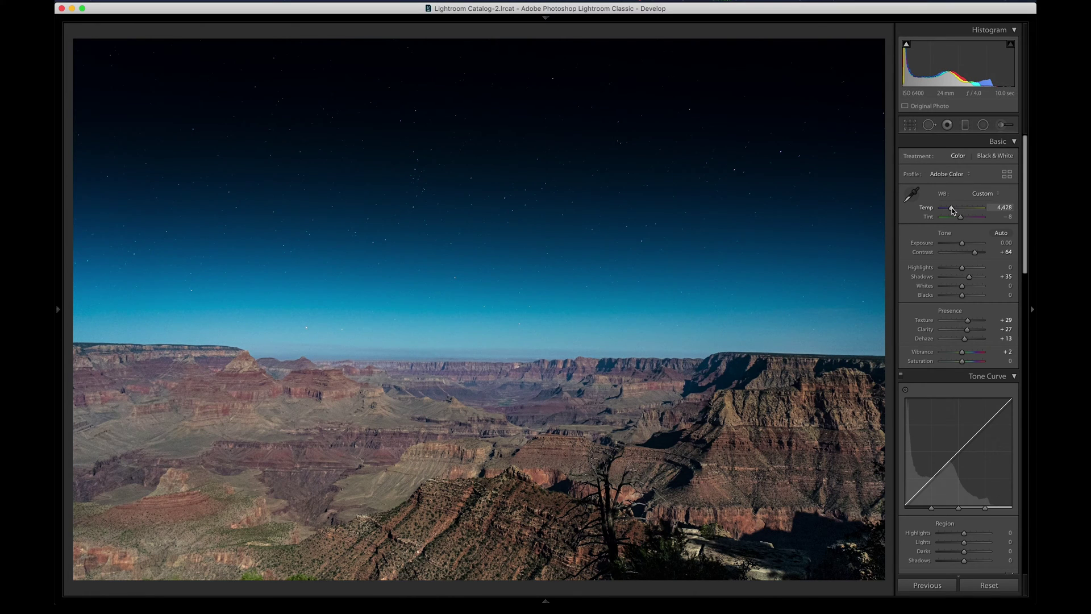
left_click_drag(952, 212, 951, 210)
left_click(951, 210)
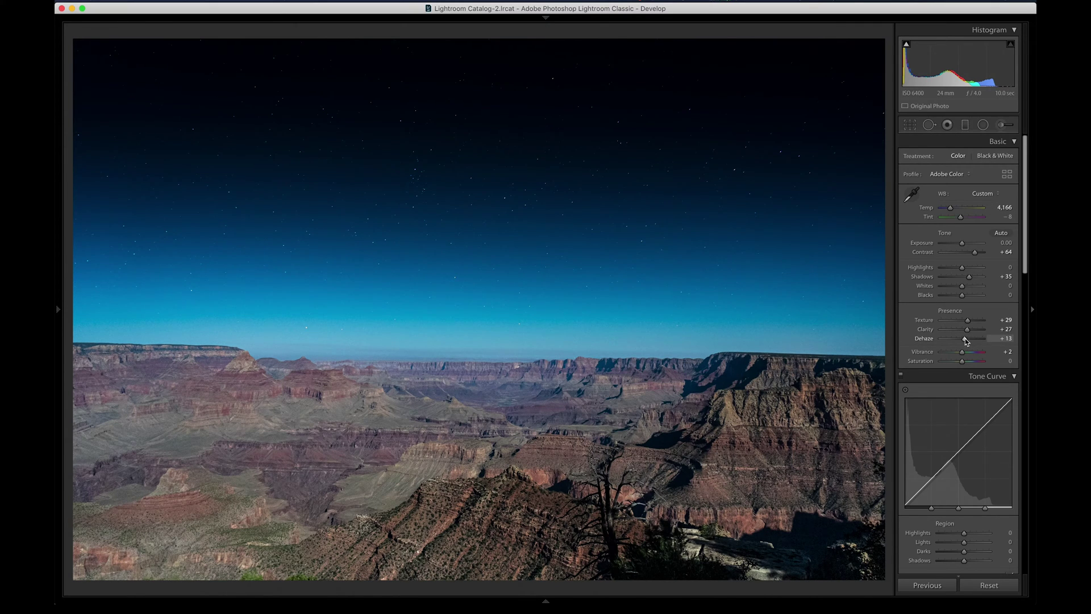
Set Dehaze to +15, Vibrance to −1 and Saturation to −14, and inspect the rock and stars up close.
left_click_drag(964, 338, 966, 341)
left_click_drag(962, 353, 959, 365)
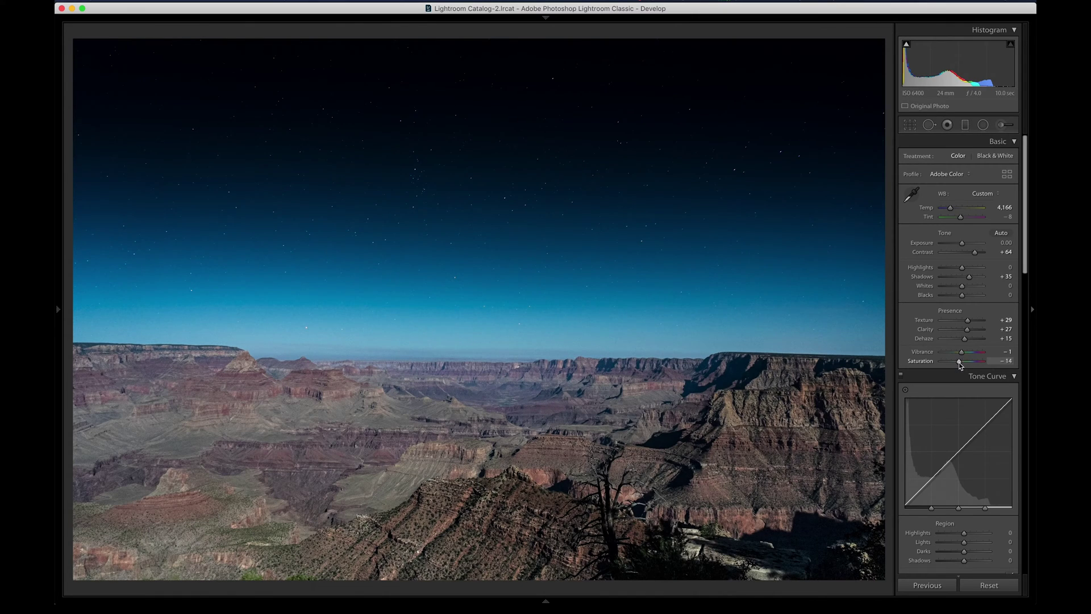
left_click(512, 415)
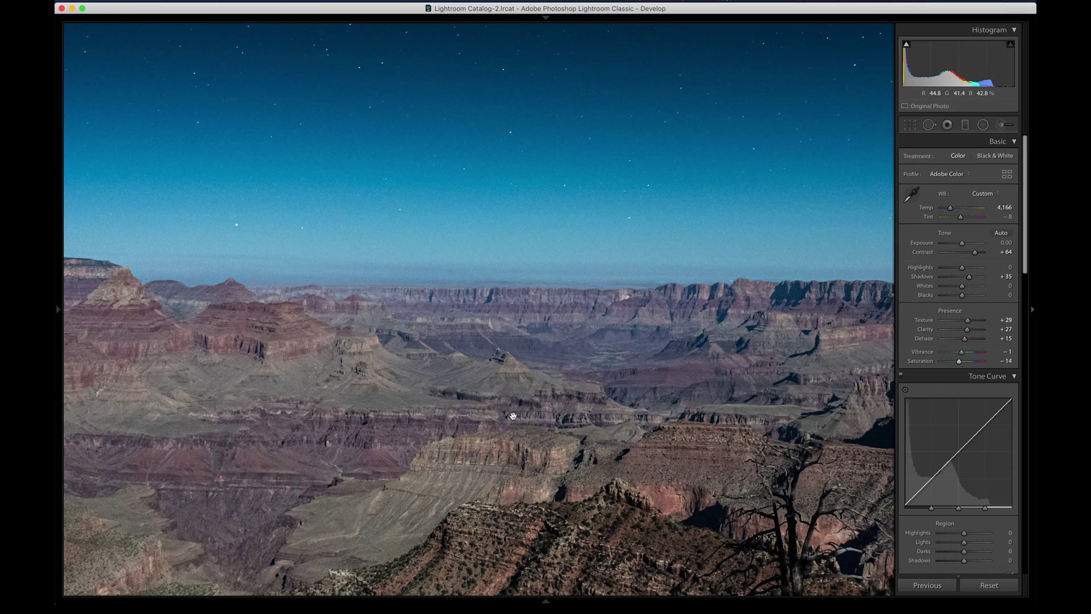
scroll(513, 416, "up", 10)
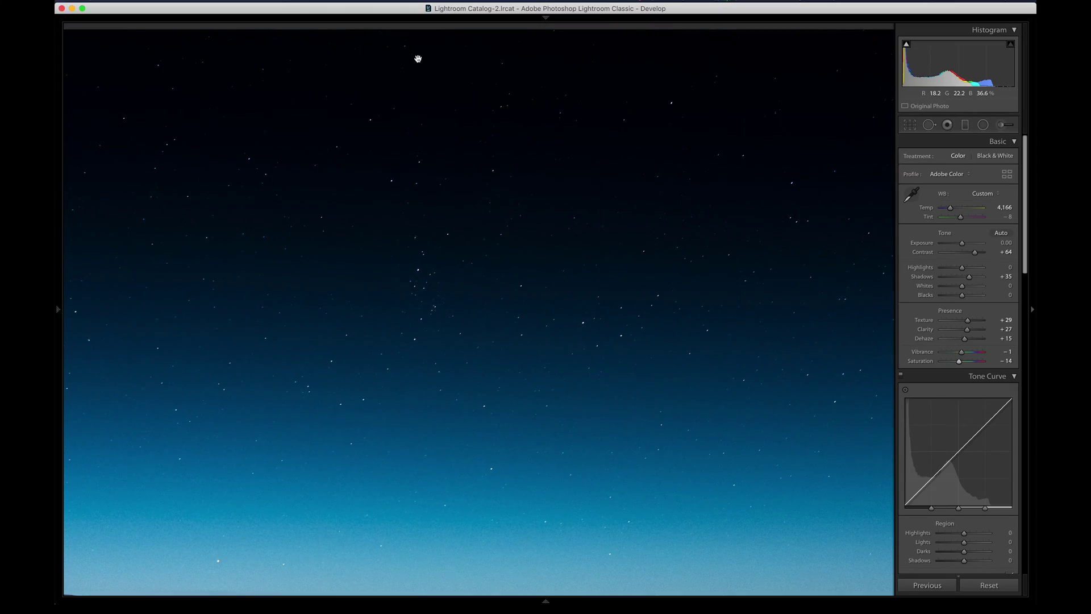
left_click_drag(260, 207, 686, 224)
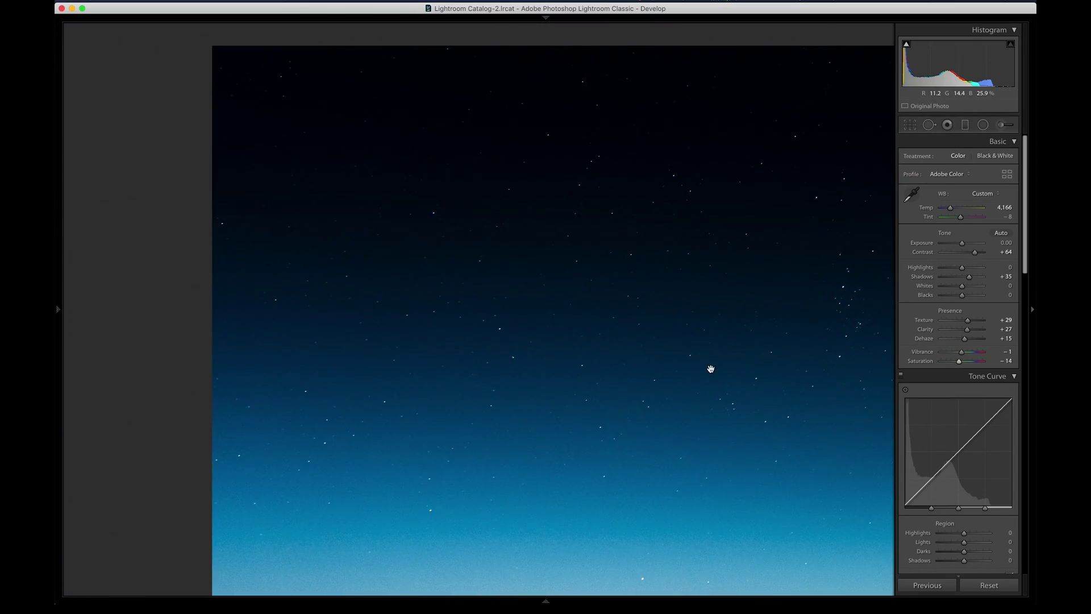
left_click_drag(710, 369, 153, 165)
left_click(295, 309)
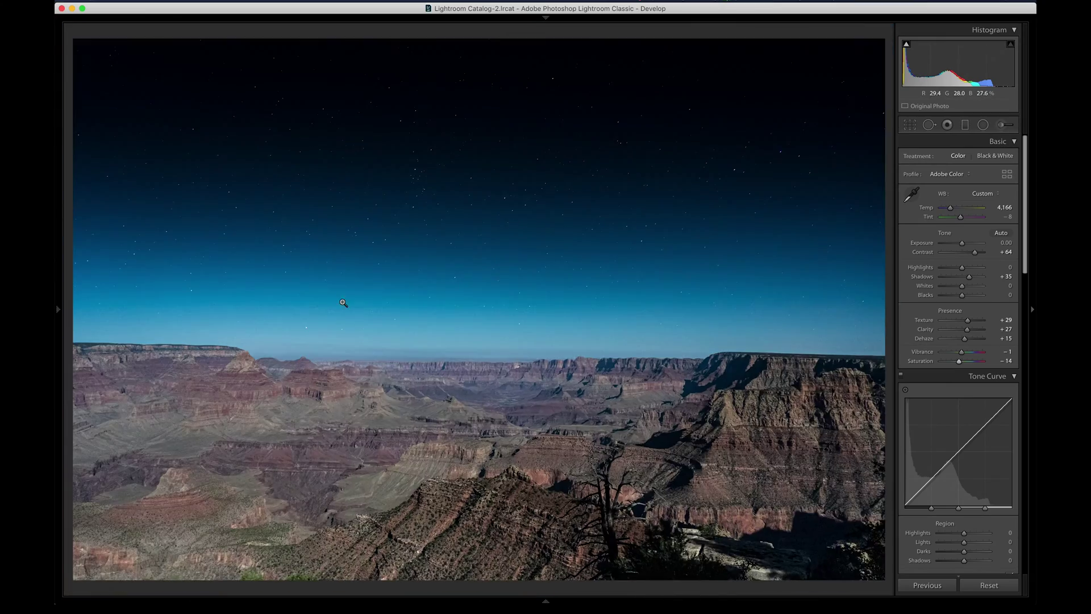
Shape the tone curve with Shadows at −8, Darks at +11 and Highlights at −9.
scroll(958, 341, "down", 3)
left_click_drag(920, 401, 920, 405)
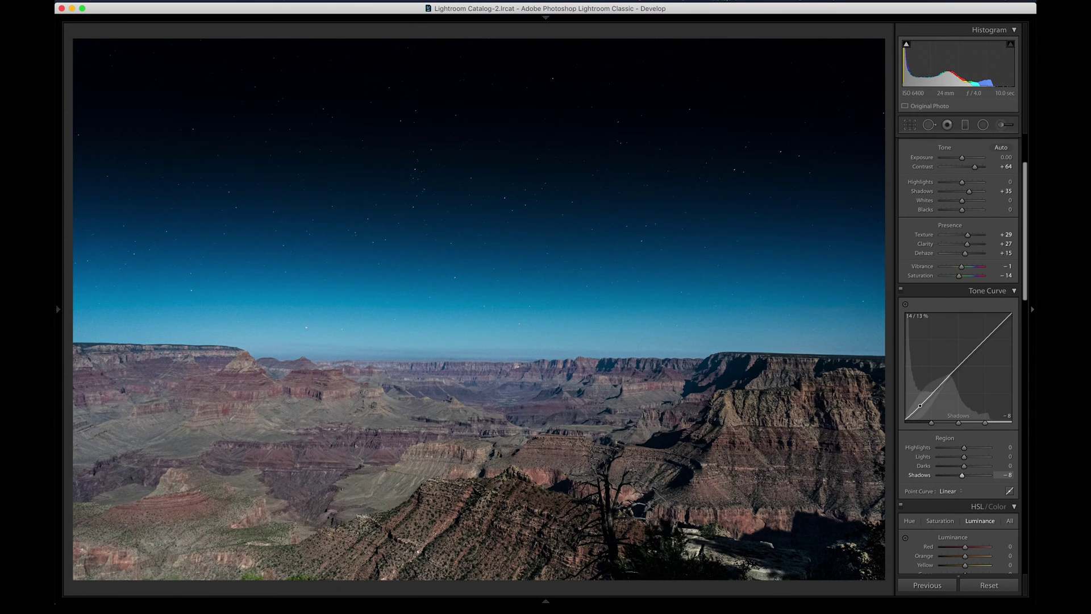
left_click_drag(952, 378, 951, 371)
left_click_drag(993, 333, 993, 331)
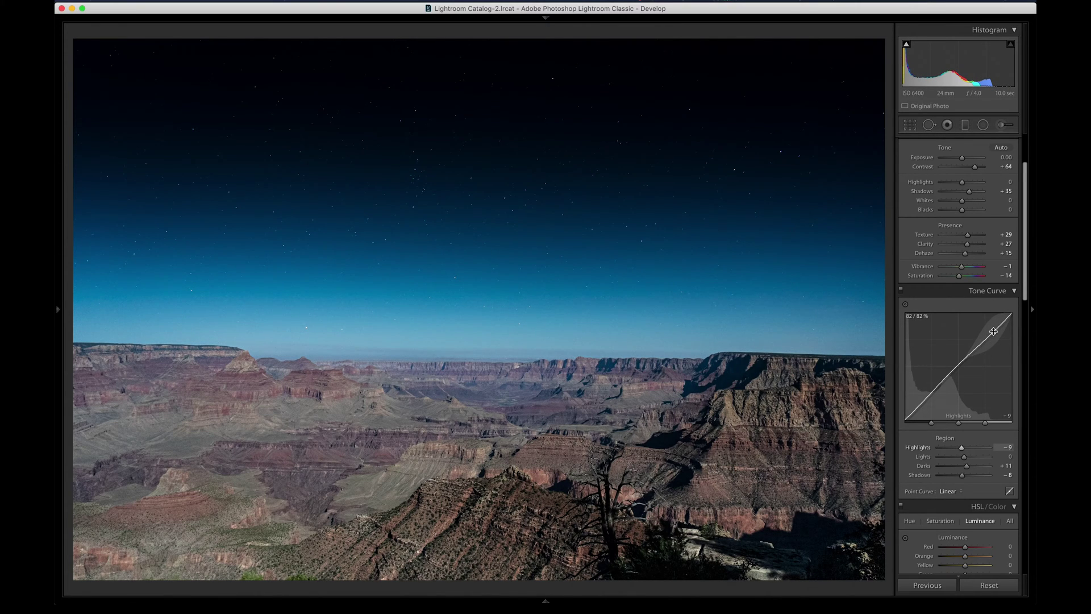